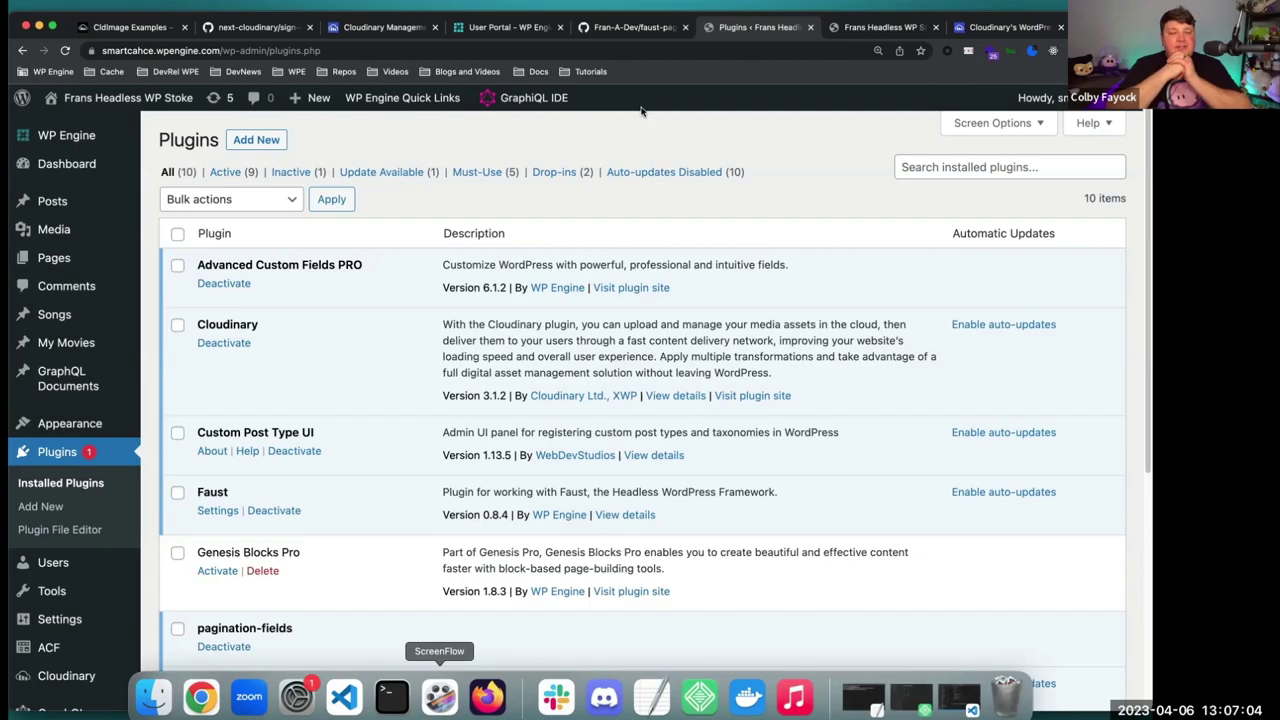
Open the WordPress admin of the buddydemo1 environment from the WP Engine sites list
{"action": "left_click", "coordinate": [530, 35]}
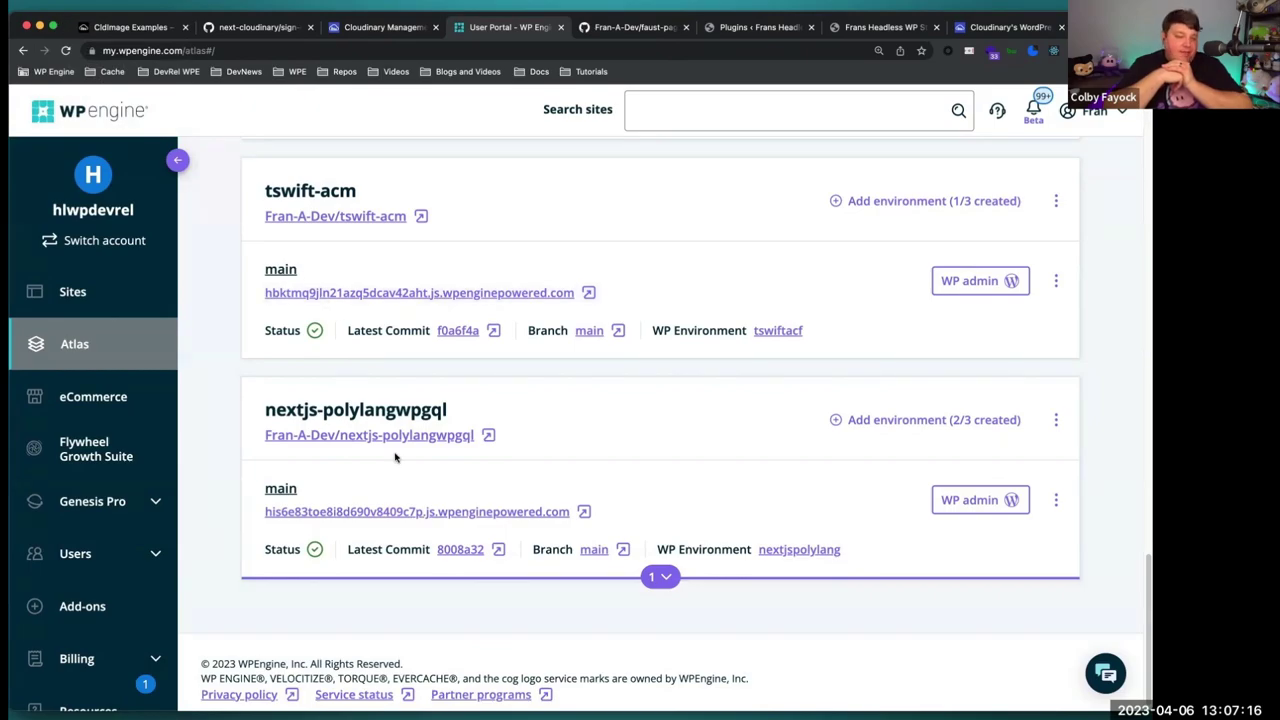
{"action": "left_click", "coordinate": [91, 300]}
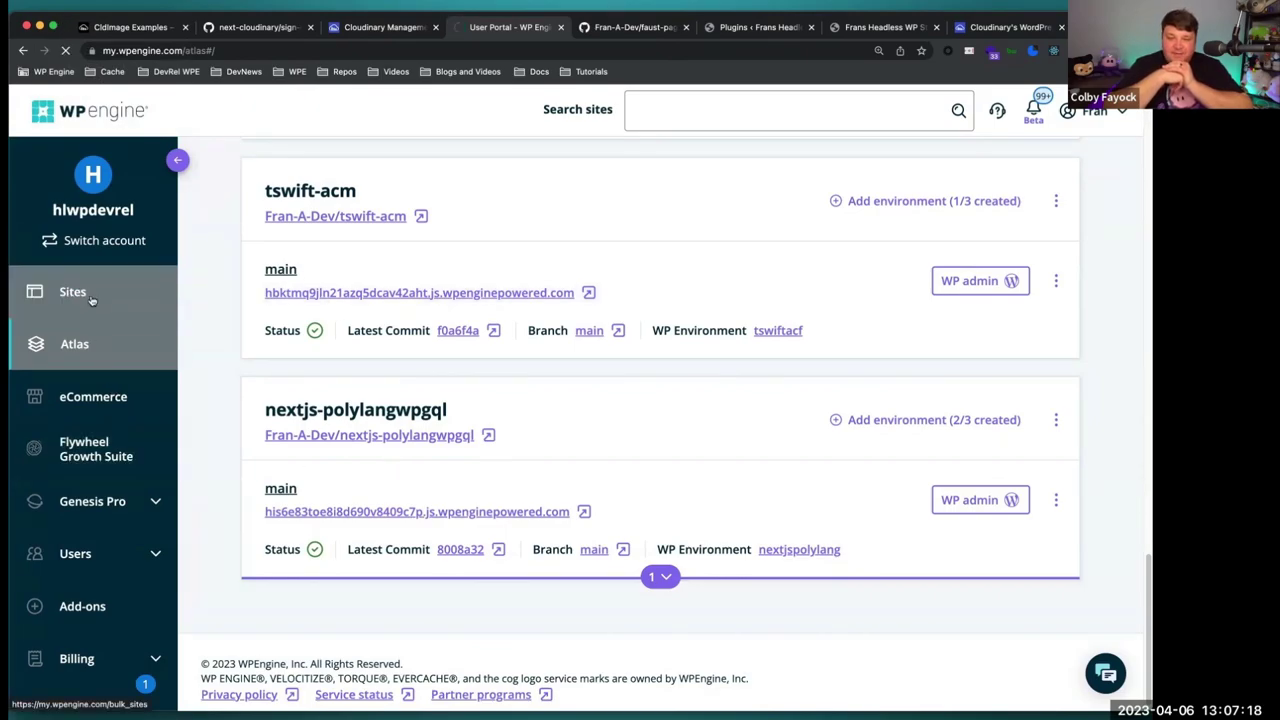
{"action": "left_click", "coordinate": [712, 30]}
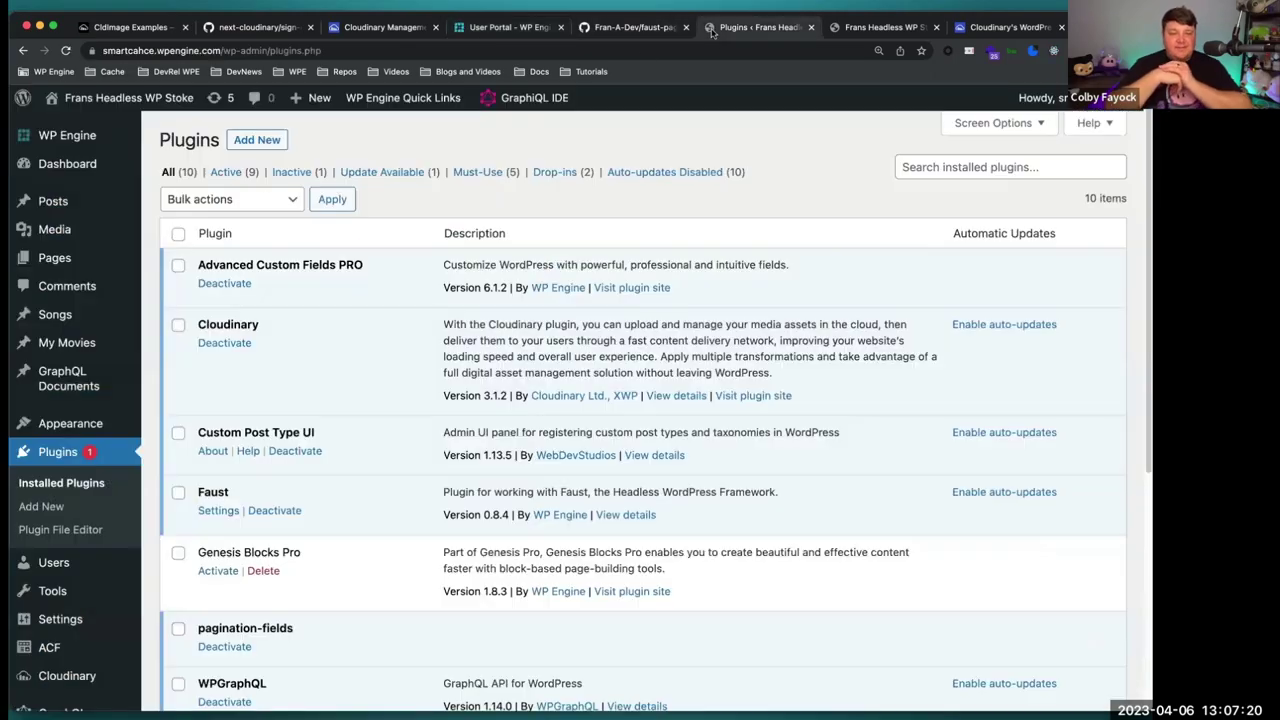
{"action": "left_click", "coordinate": [848, 29]}
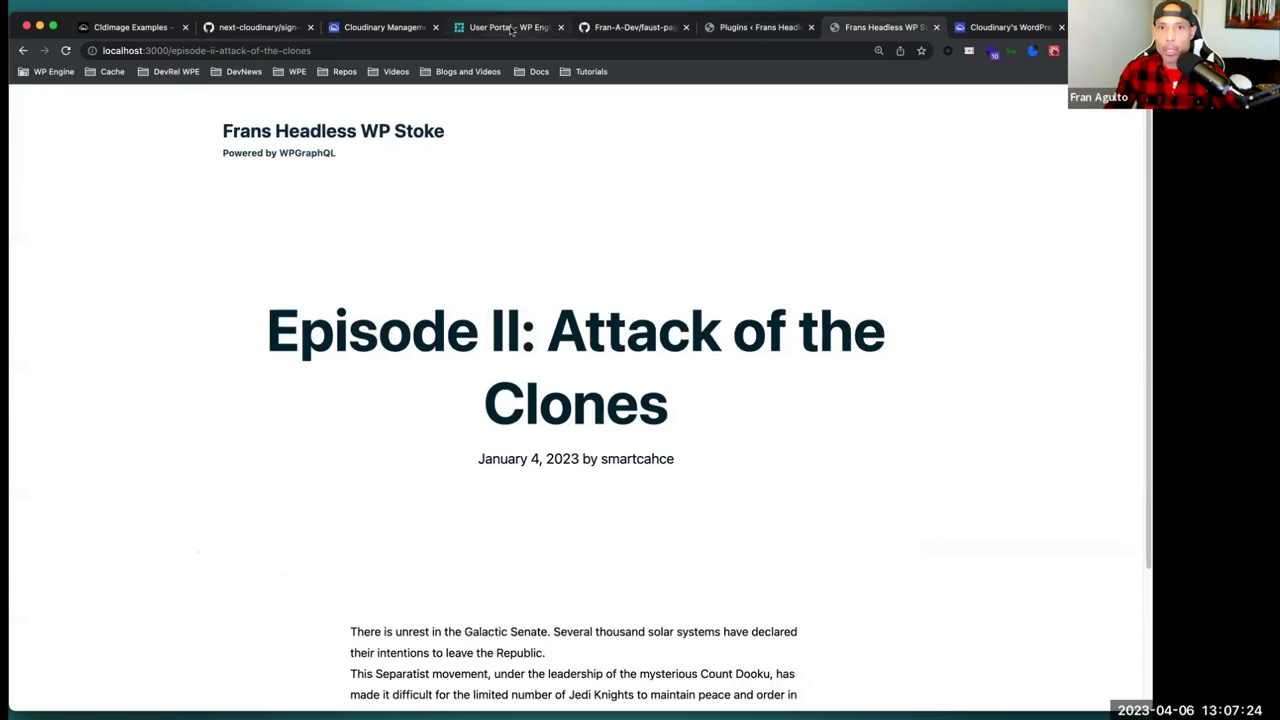
{"action": "left_click", "coordinate": [740, 28]}
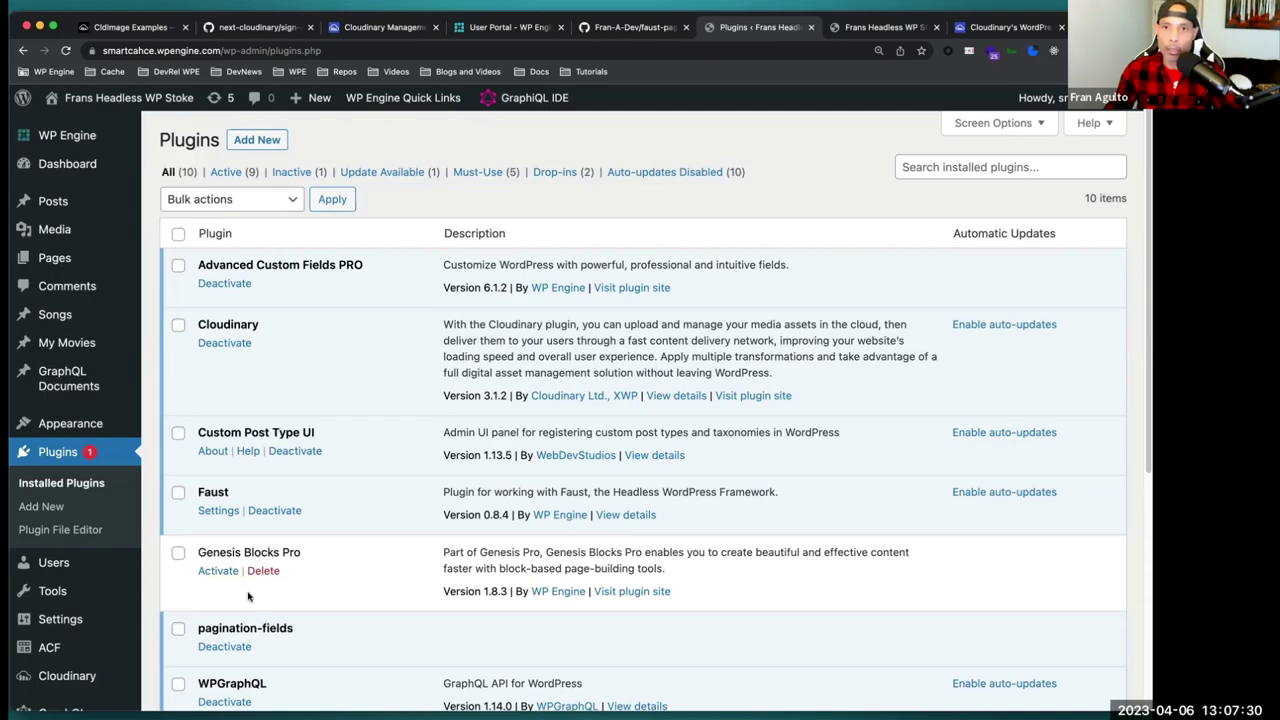
{"action": "left_click", "coordinate": [476, 33]}
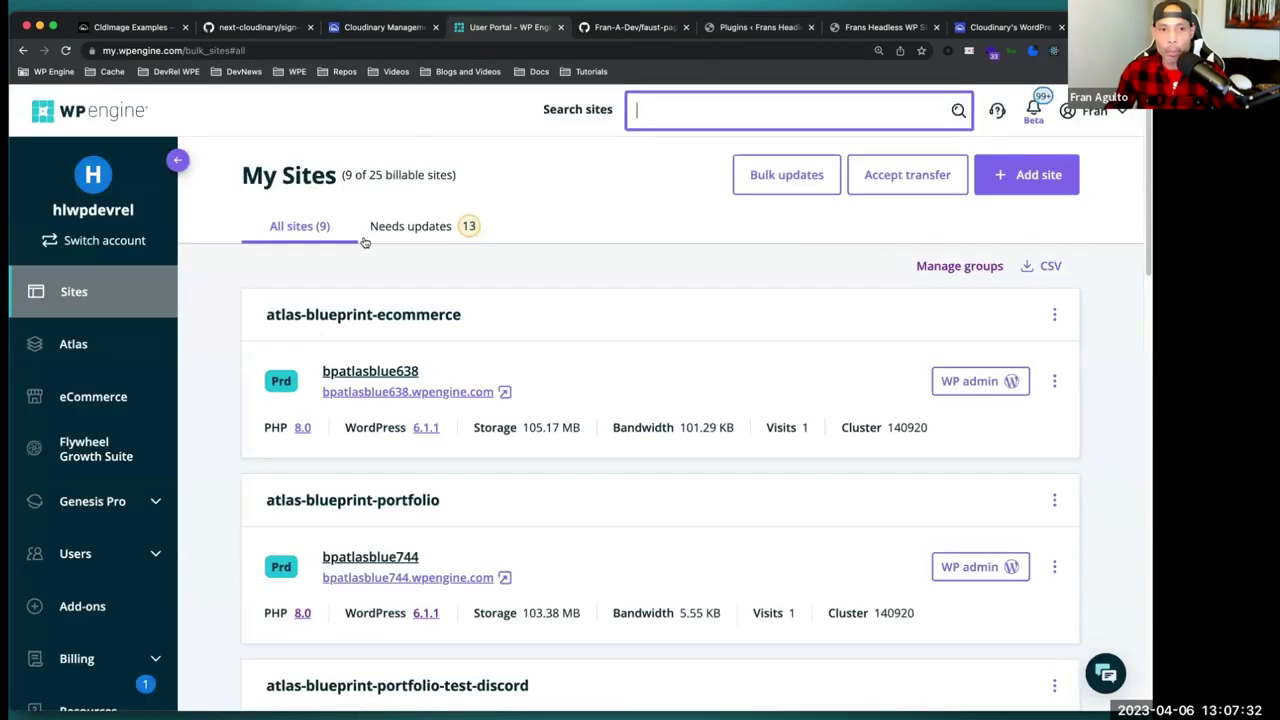
{"action": "scroll", "coordinate": [342, 488], "scroll_direction": "down", "scroll_amount": 8}
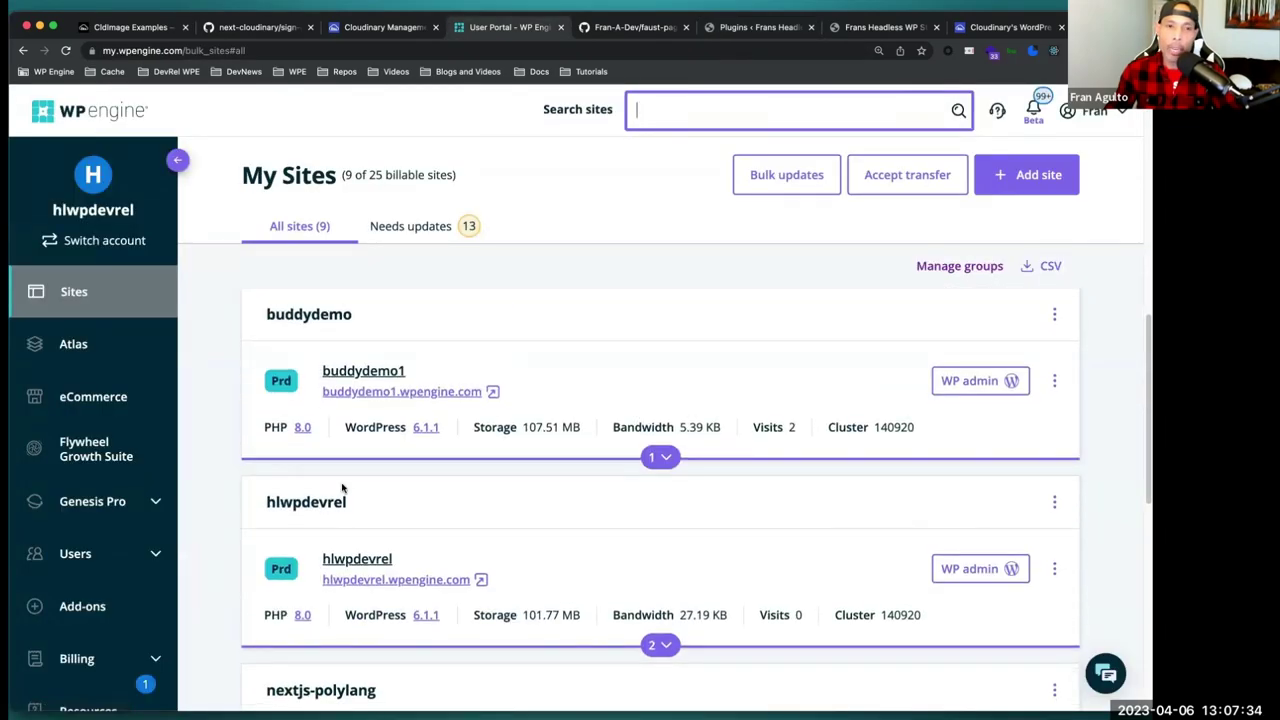
{"action": "left_click", "coordinate": [950, 388]}
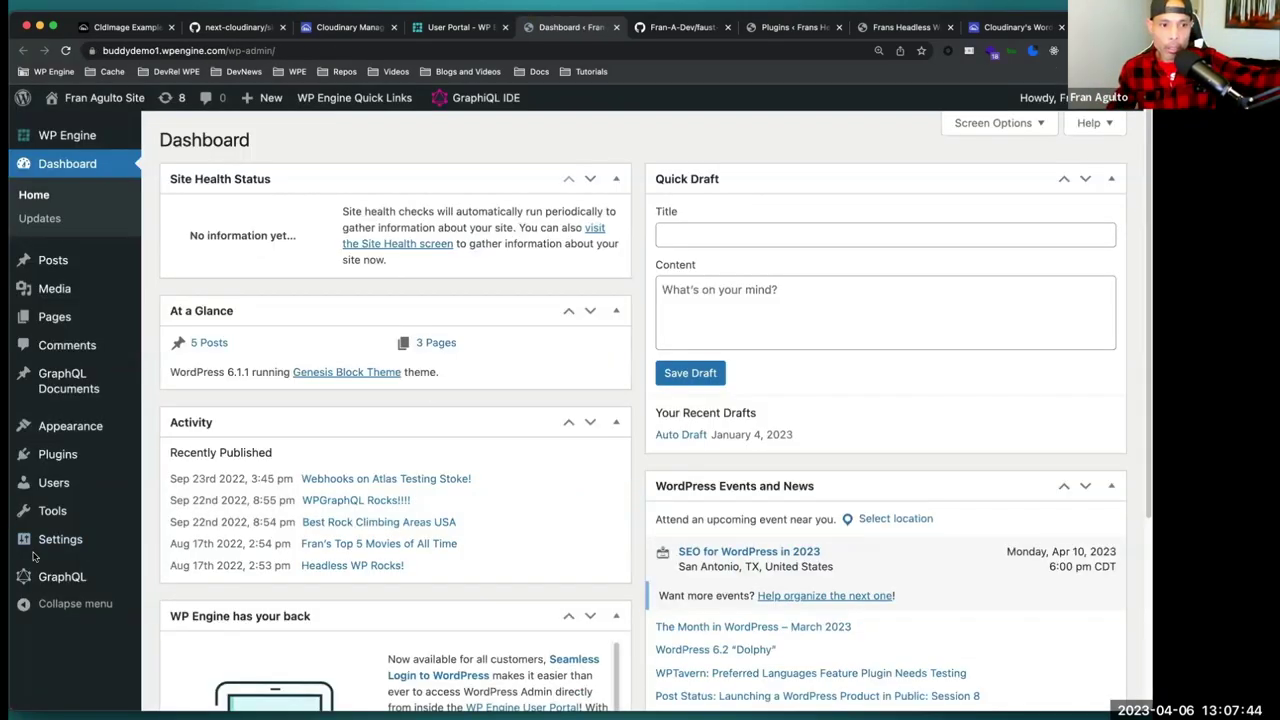
Search the plugin directory for "cloudinary" and install and activate the "Cloudinary – Image and Video Optimization, Manipulation, and Delivery" plugin
{"action": "left_click", "coordinate": [48, 460]}
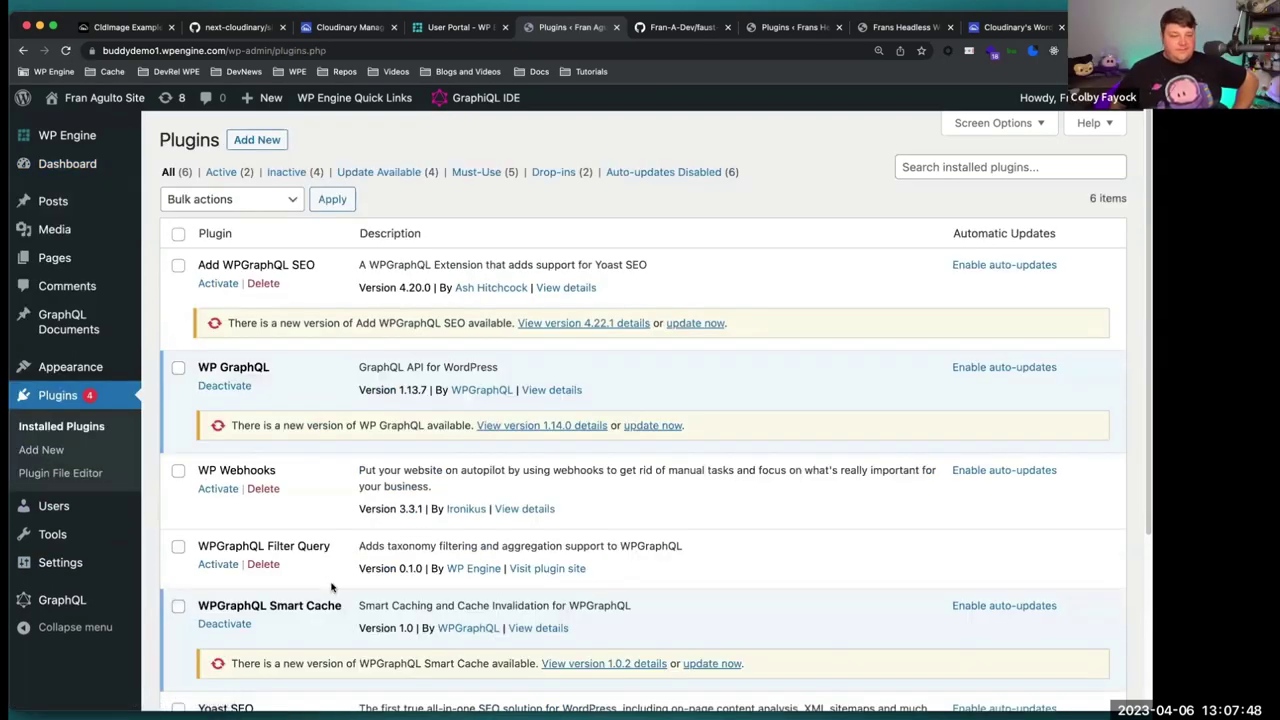
{"action": "left_click", "coordinate": [257, 140]}
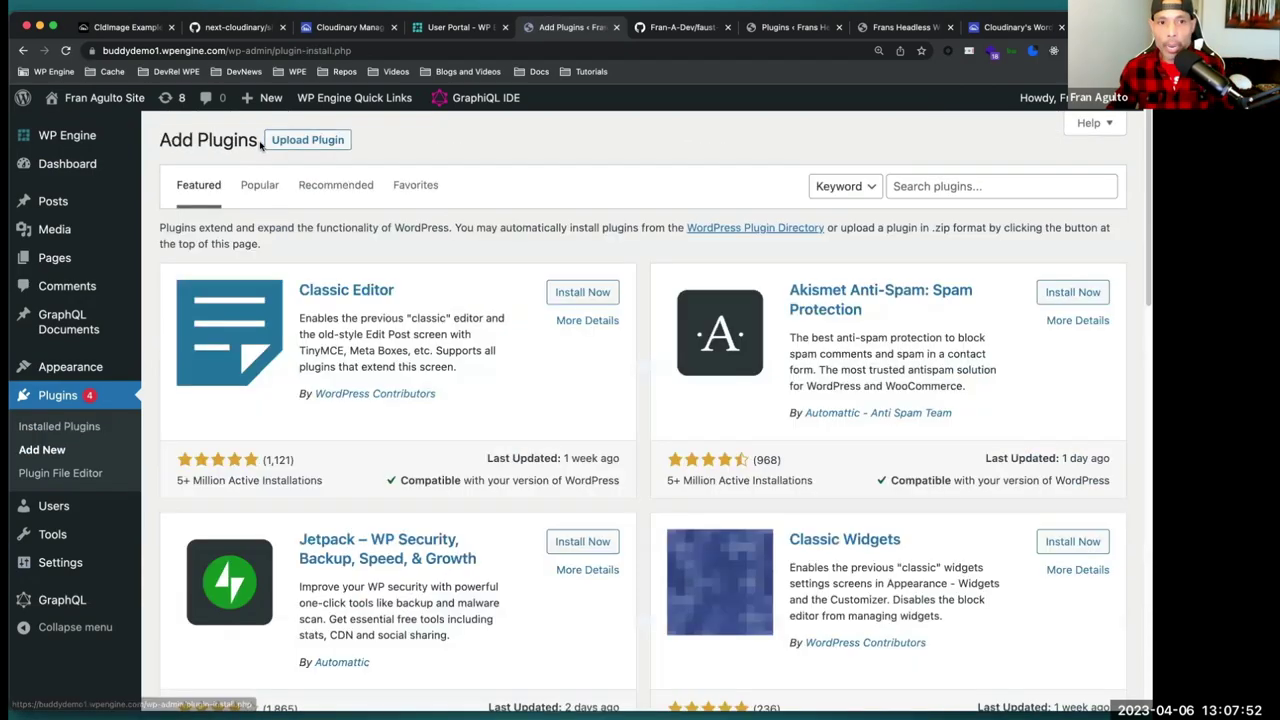
{"action": "left_click", "coordinate": [903, 185]}
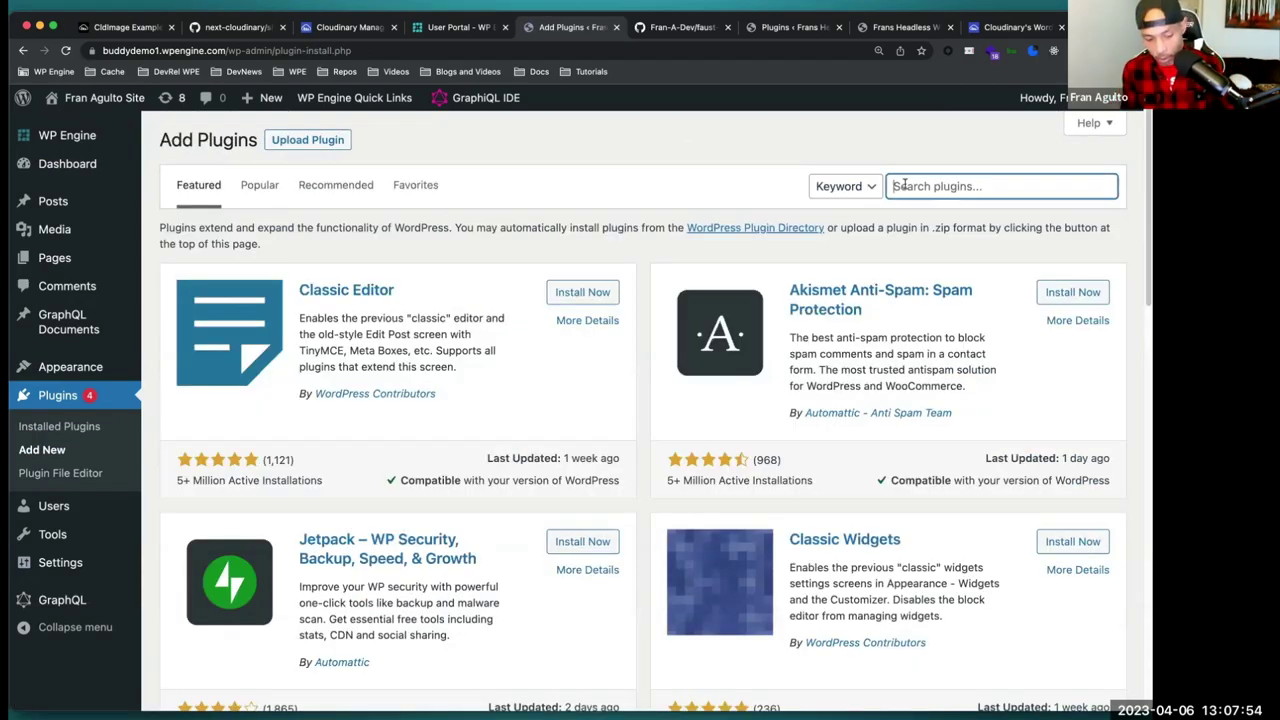
{"action": "type", "text": "cloudinary"}
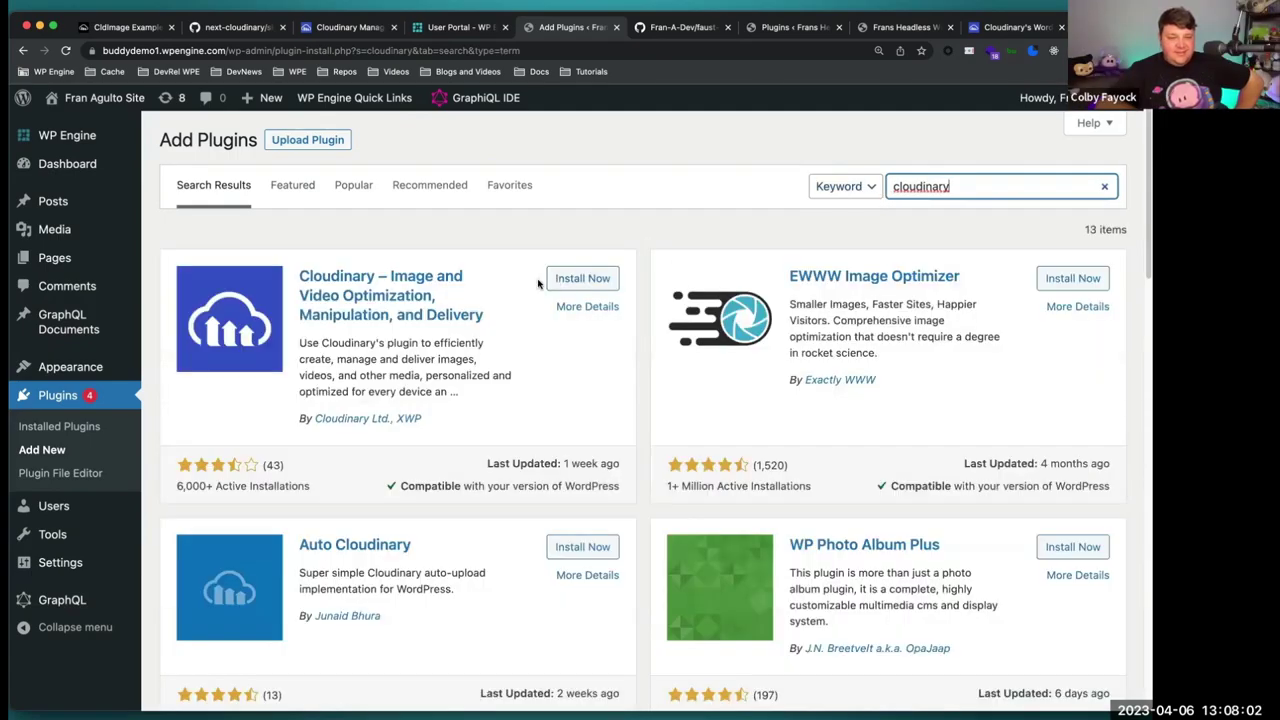
{"action": "left_click", "coordinate": [572, 279]}
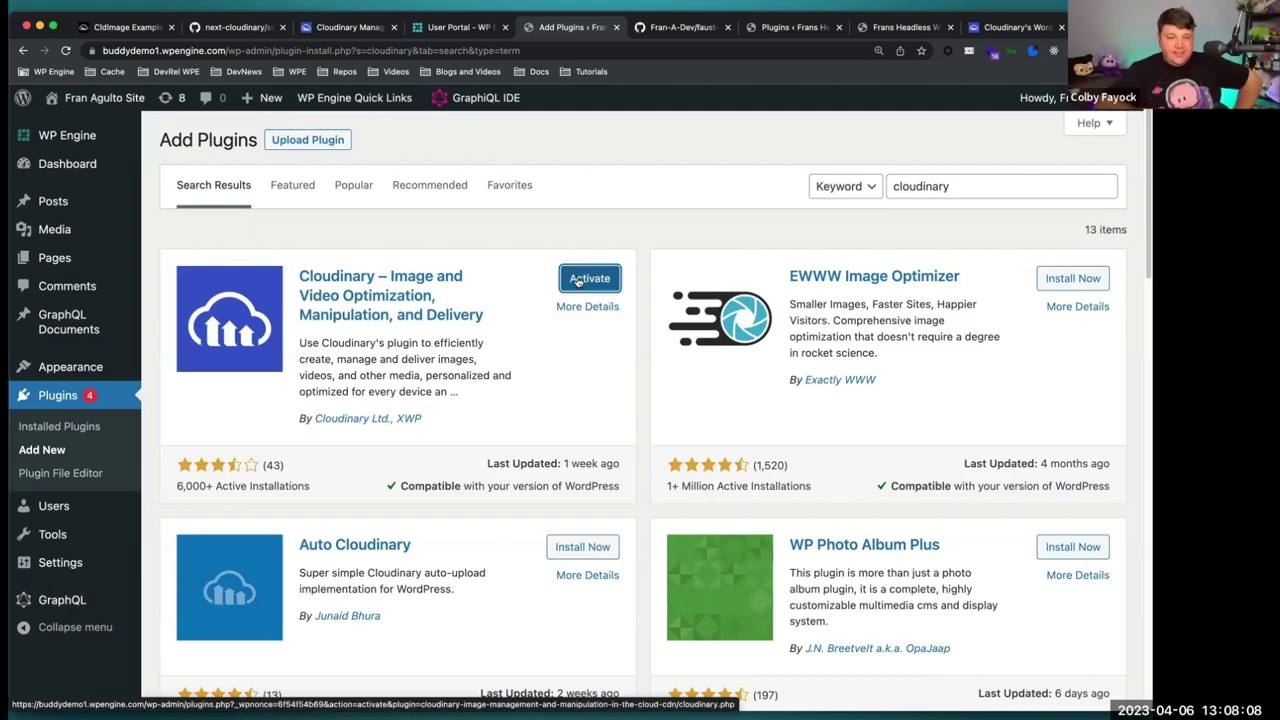
{"action": "left_click", "coordinate": [577, 280]}
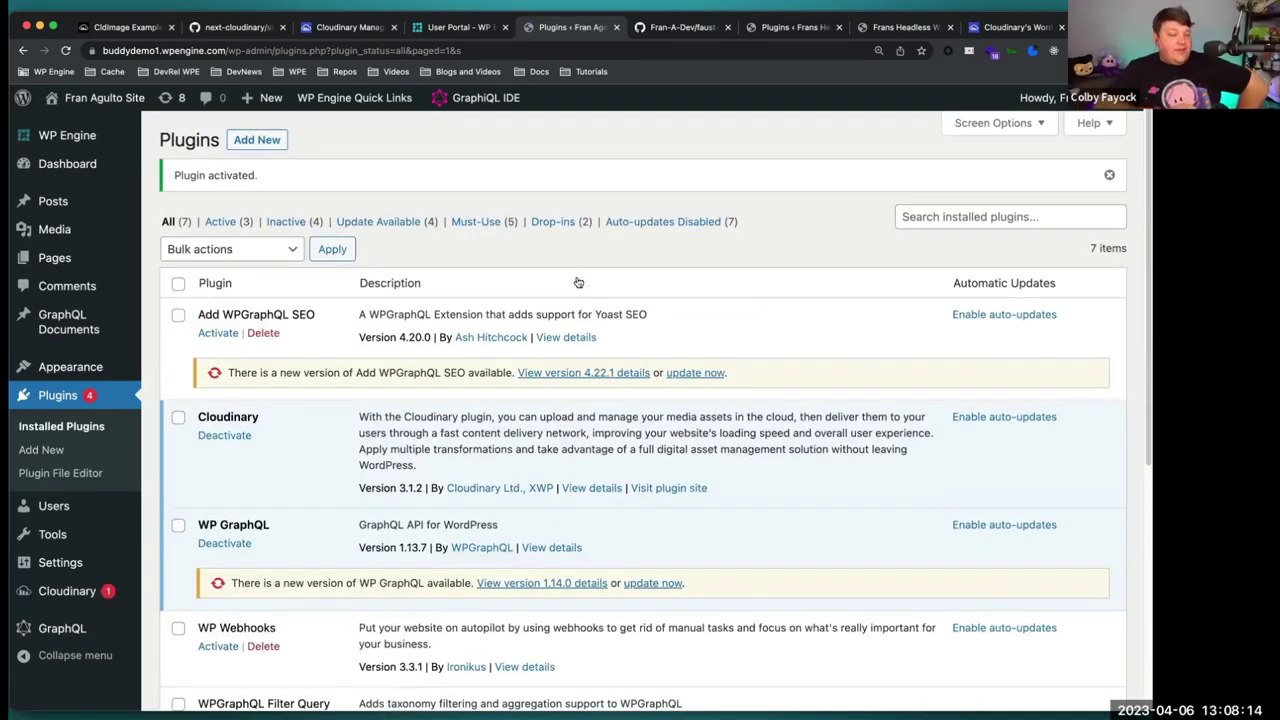
Start the Cloudinary plugin's setup wizard and advance to its Connect Plugin stage
{"action": "scroll", "coordinate": [365, 488], "scroll_direction": "down", "scroll_amount": 3}
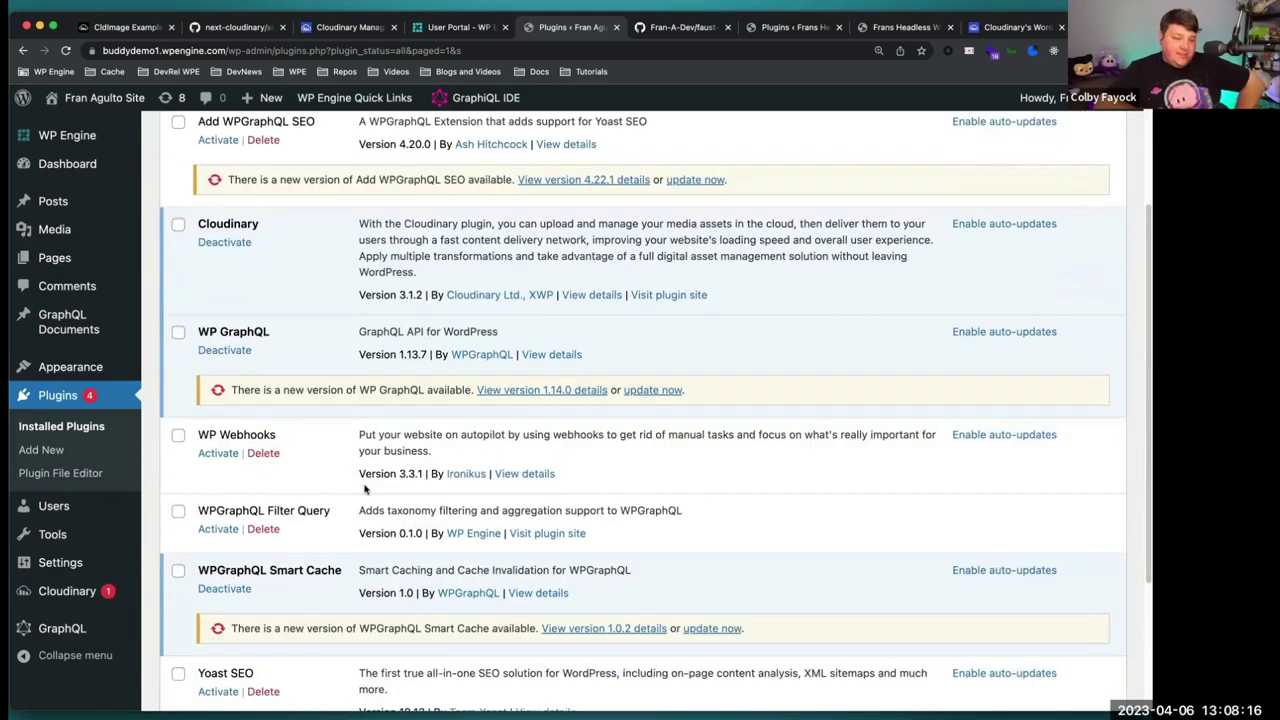
{"action": "scroll", "coordinate": [365, 488], "scroll_direction": "down", "scroll_amount": 3}
{"action": "scroll", "coordinate": [365, 488], "scroll_direction": "up", "scroll_amount": 4}
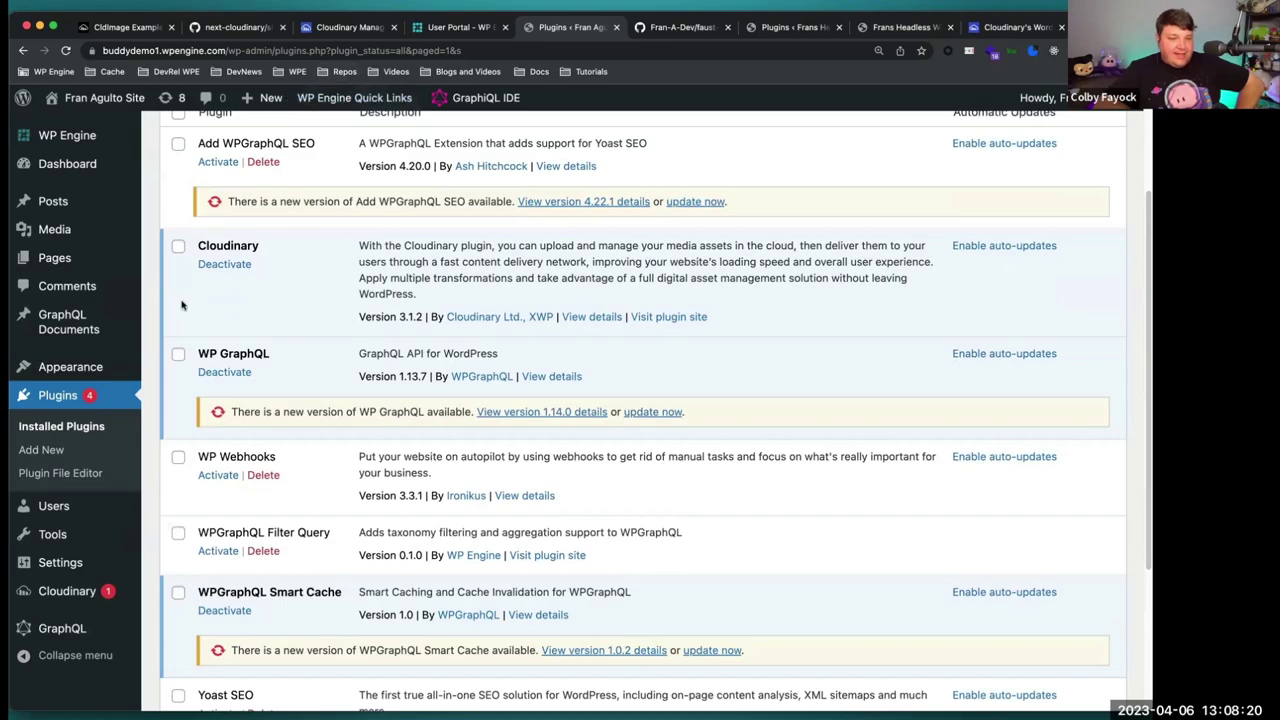
{"action": "mouse_move", "coordinate": [72, 598]}
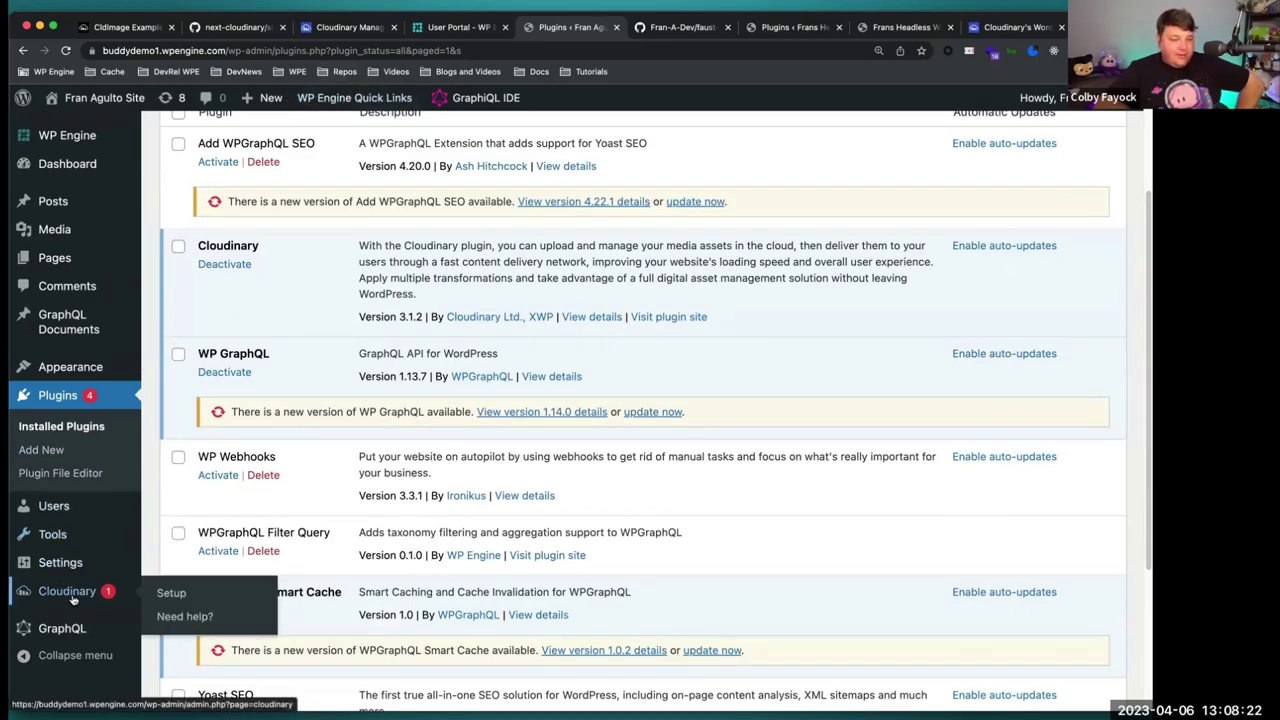
{"action": "left_click", "coordinate": [165, 598]}
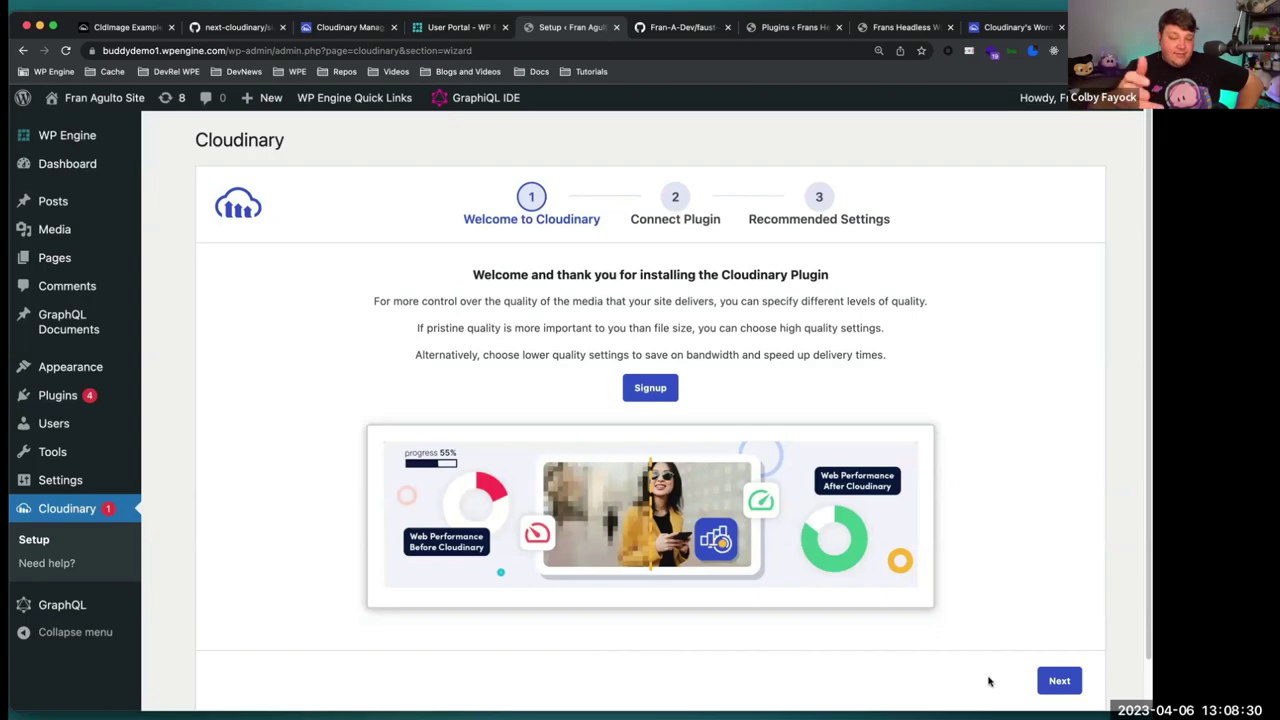
{"action": "left_click", "coordinate": [1058, 680]}
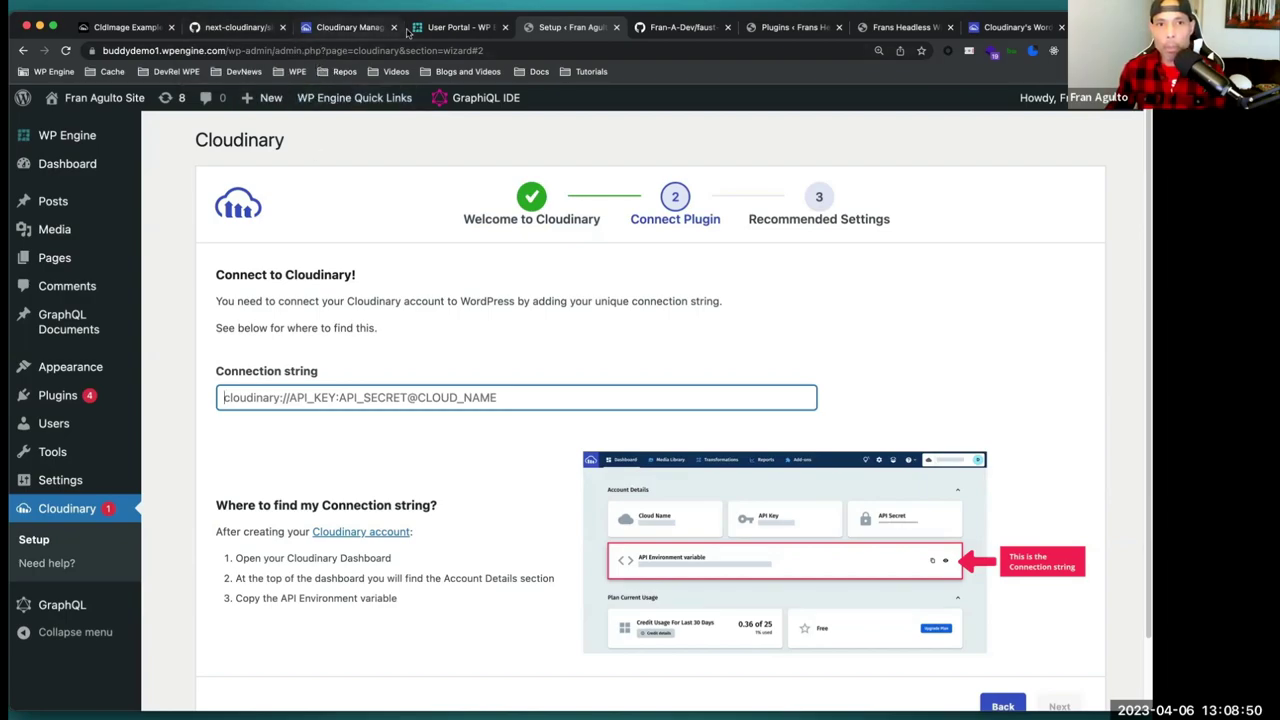
Look up the product environment credentials on the Cloudinary console dashboard and return to the plugin setup wizard
{"action": "left_click", "coordinate": [350, 27]}
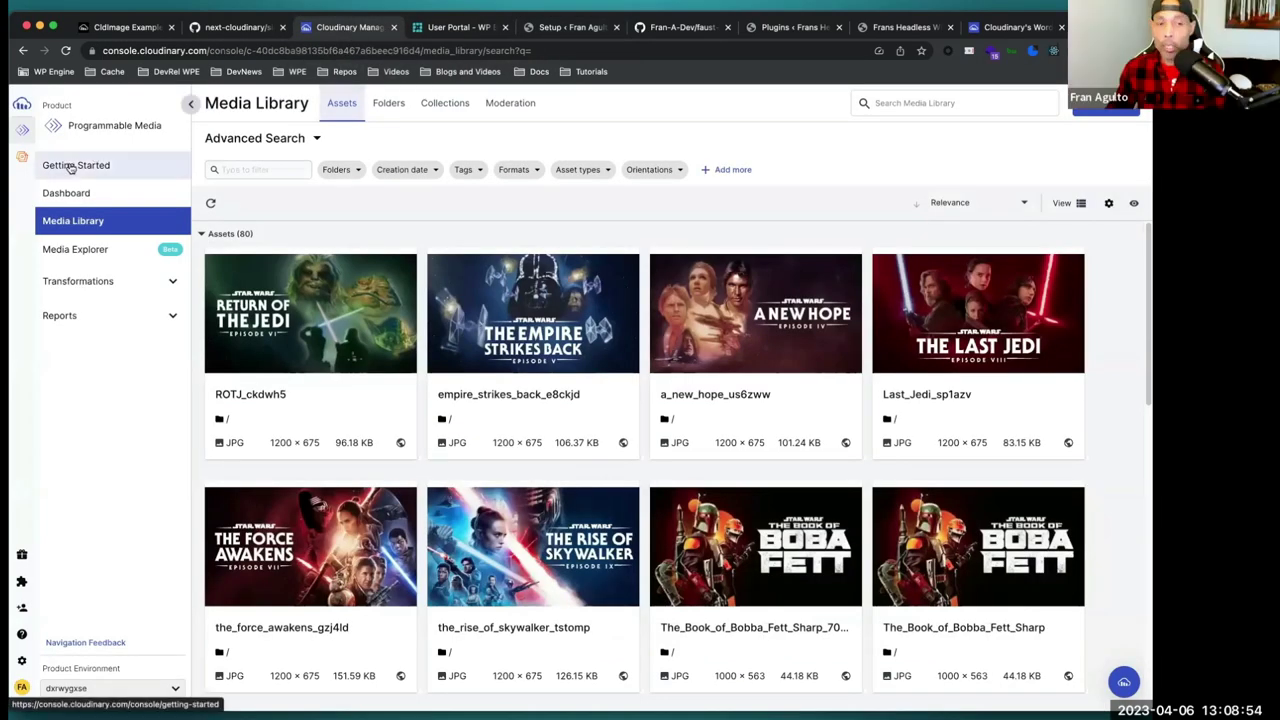
{"action": "left_click", "coordinate": [66, 195]}
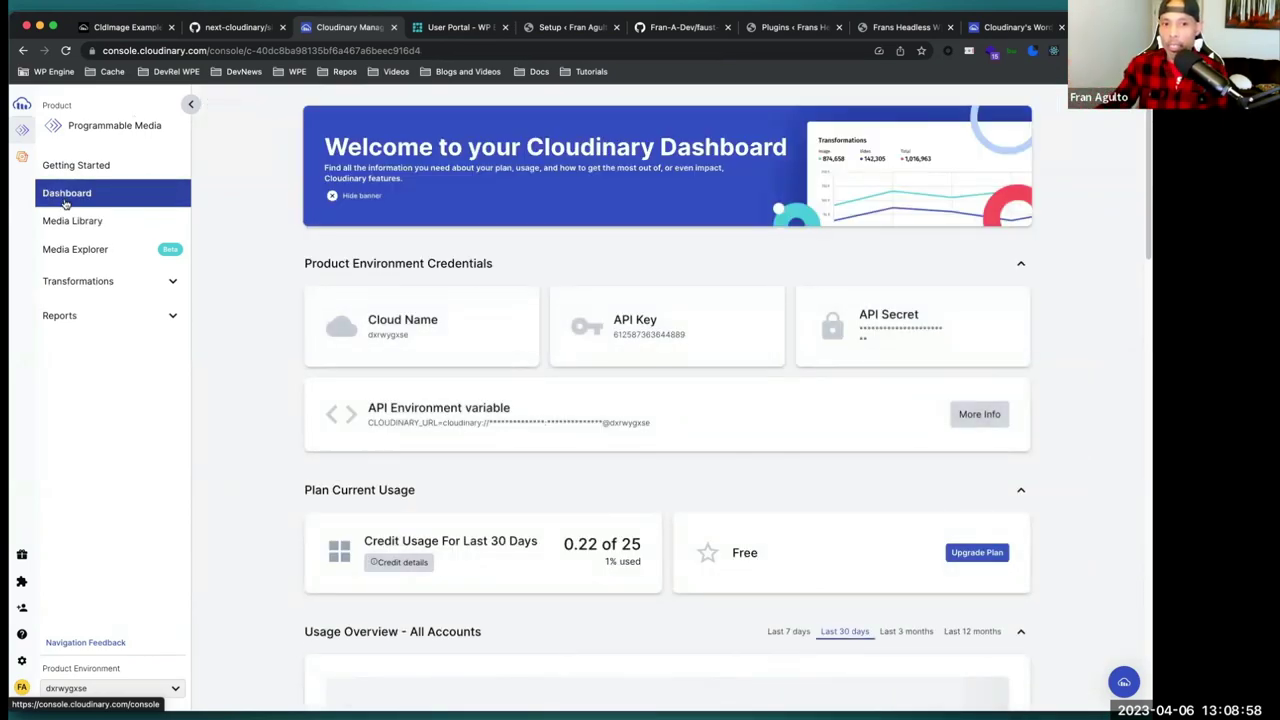
{"action": "left_click", "coordinate": [237, 27]}
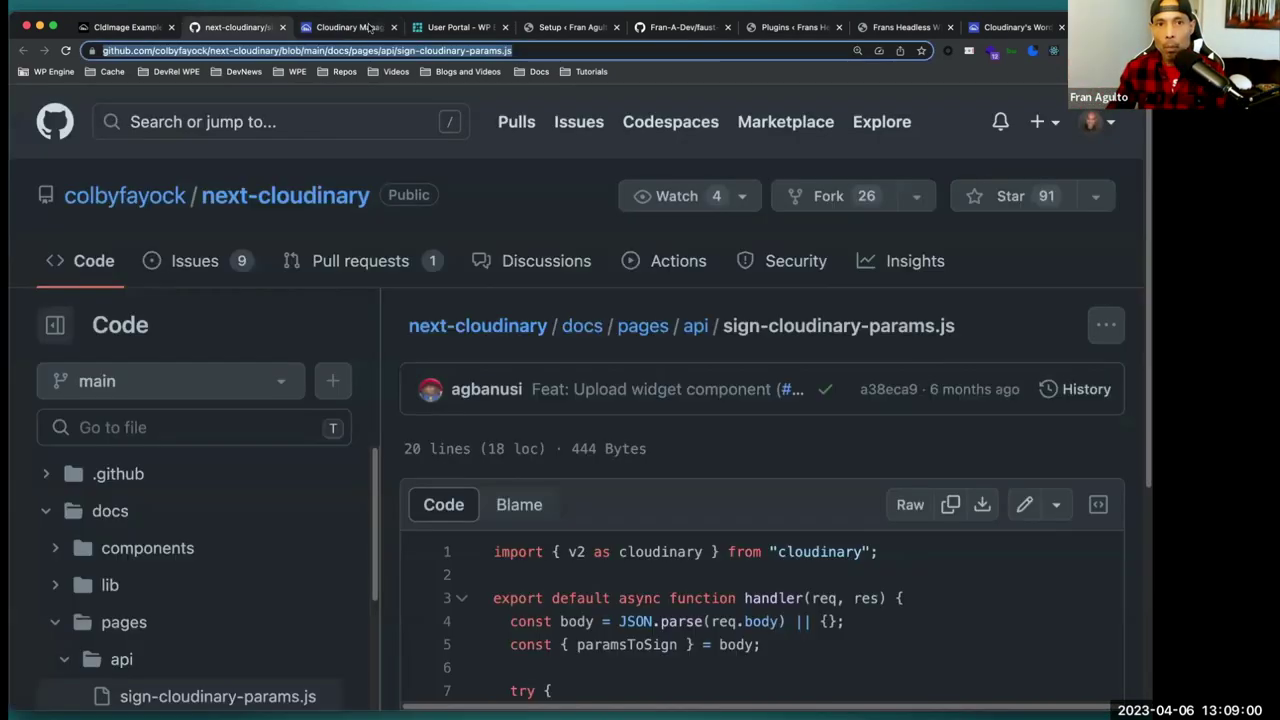
{"action": "left_click", "coordinate": [538, 27]}
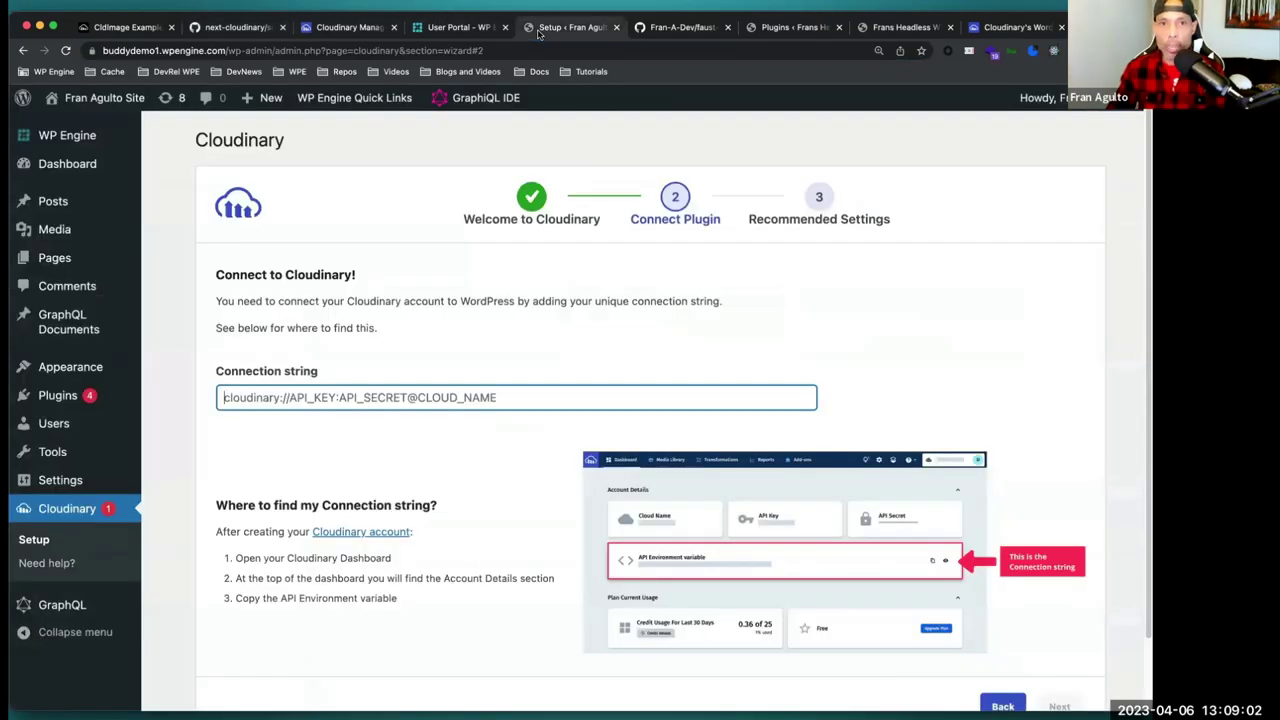
Open the Cloudinary plugin dashboard in the smartcahce WordPress admin and review its optimization figures and plan status
{"action": "left_click", "coordinate": [797, 30]}
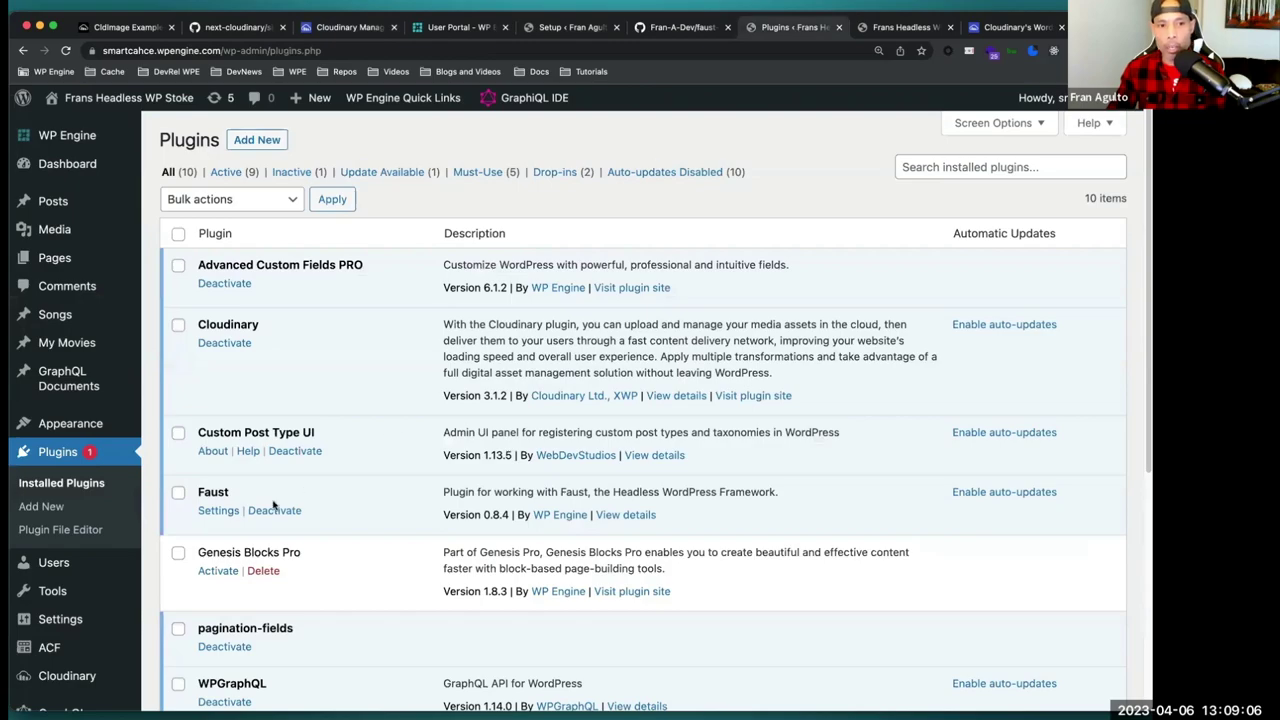
{"action": "scroll", "coordinate": [168, 562], "scroll_direction": "down", "scroll_amount": 2}
{"action": "mouse_move", "coordinate": [95, 606]}
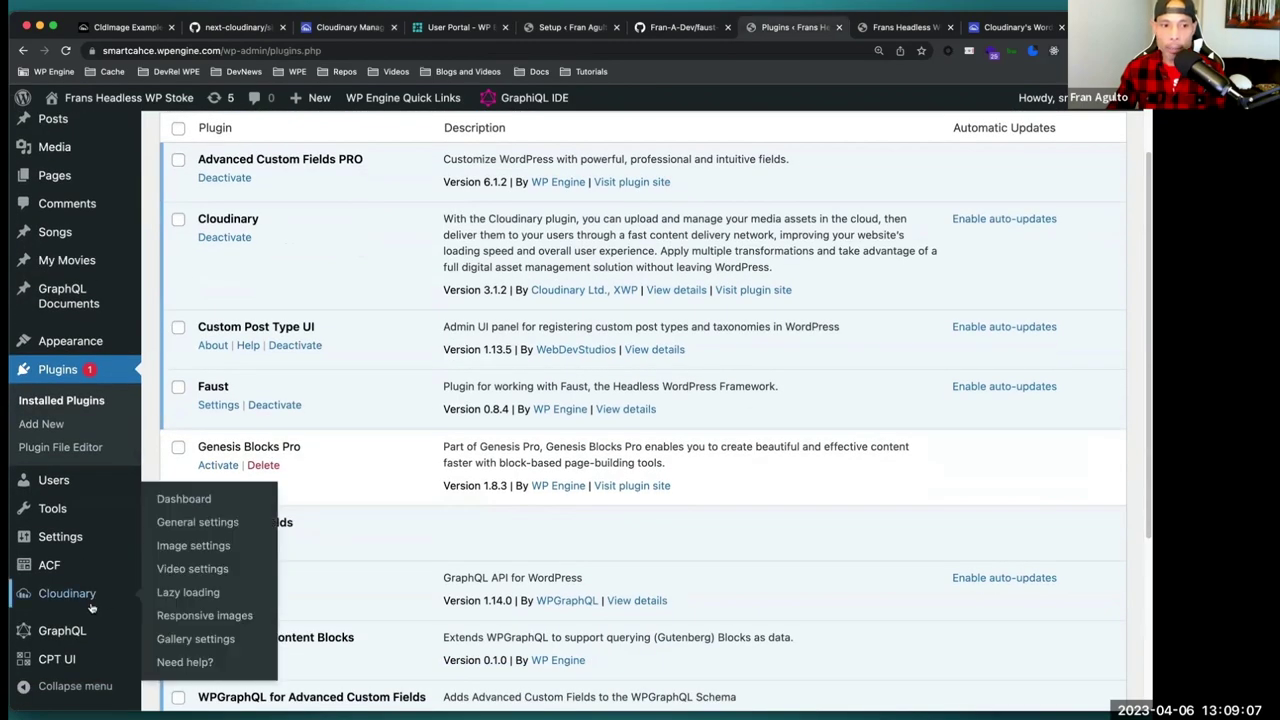
{"action": "left_click", "coordinate": [182, 507]}
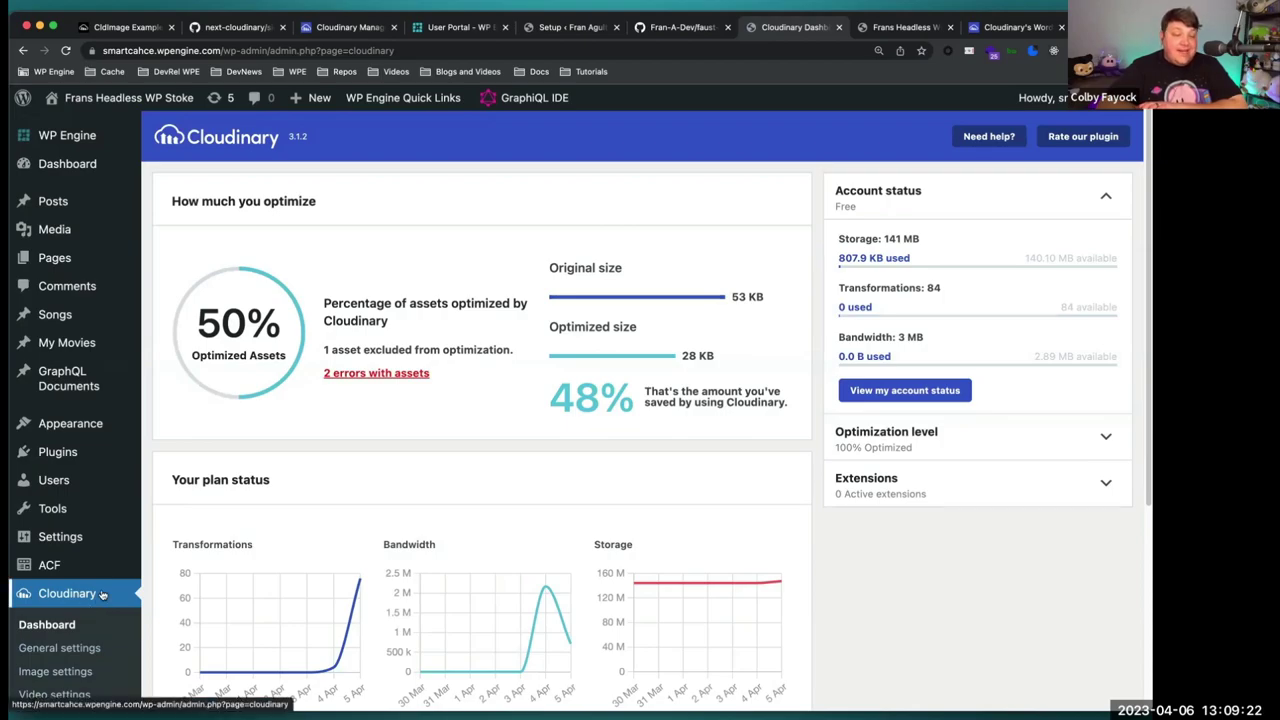
{"action": "scroll", "coordinate": [101, 594], "scroll_direction": "down", "scroll_amount": 3}
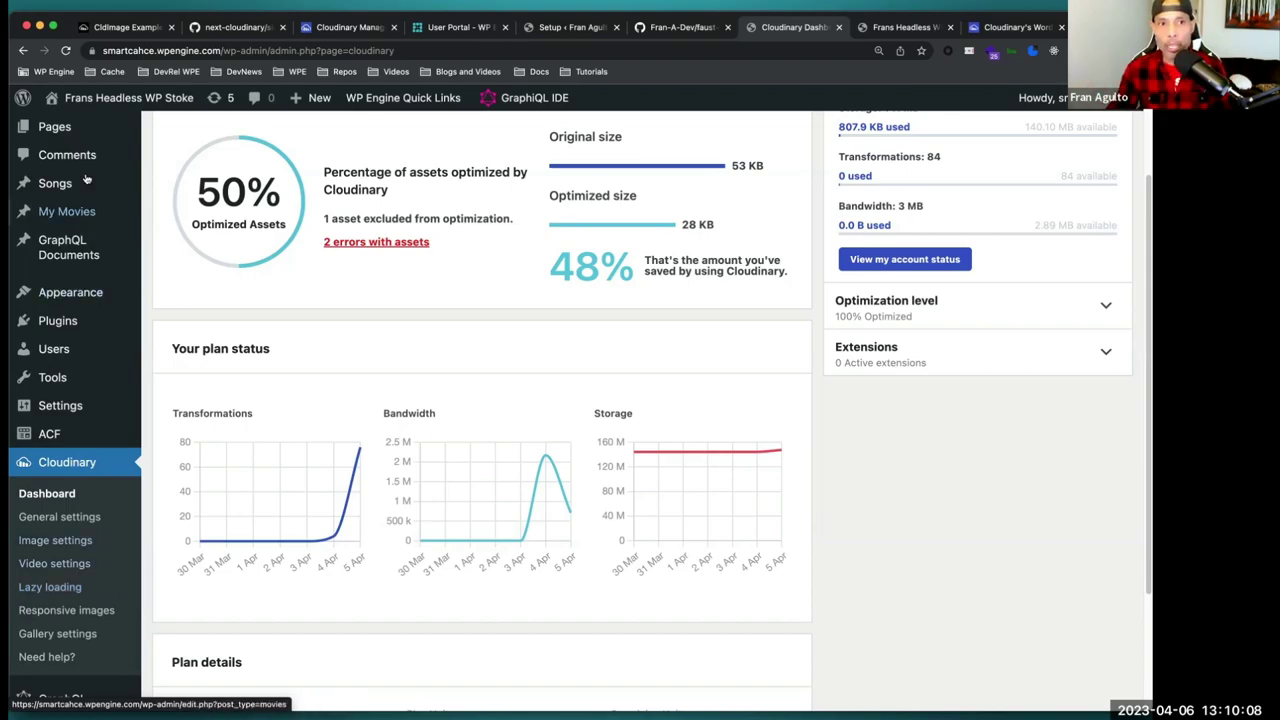
Visit the buddydemo1 site's front end from its WordPress admin, reload the page and close its tab
{"action": "mouse_move", "coordinate": [102, 110]}
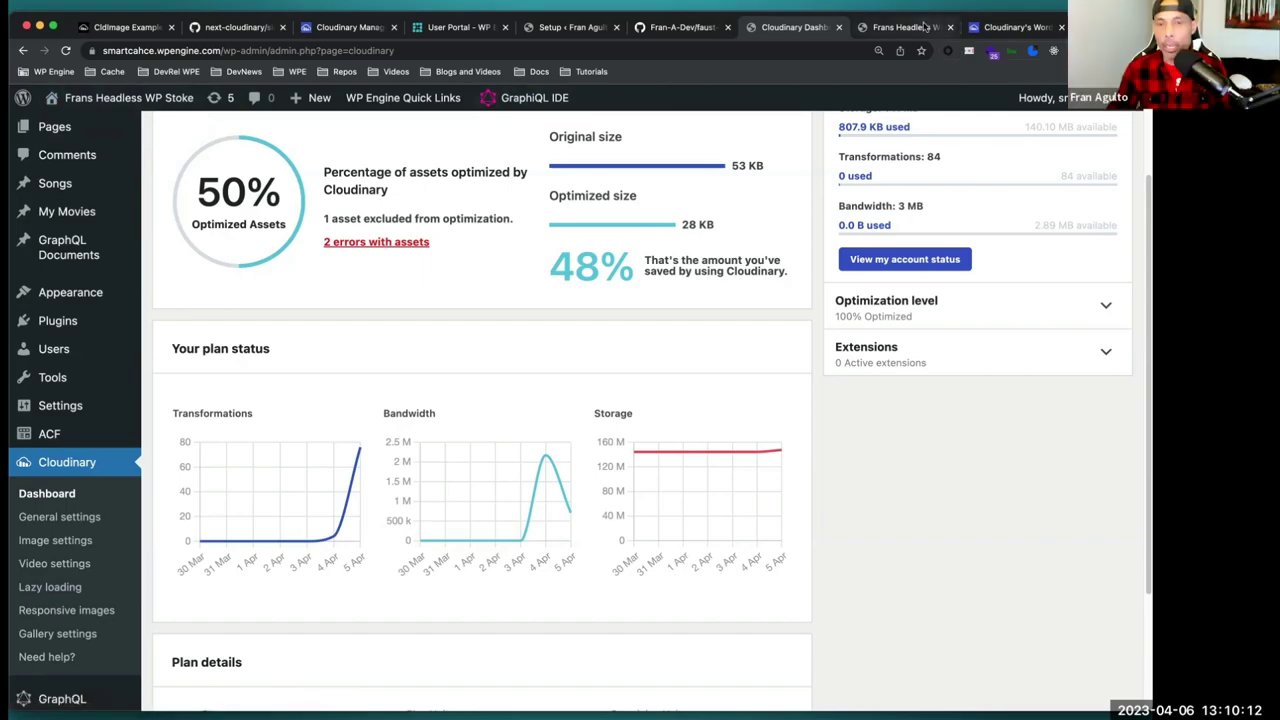
{"action": "left_click", "coordinate": [922, 27]}
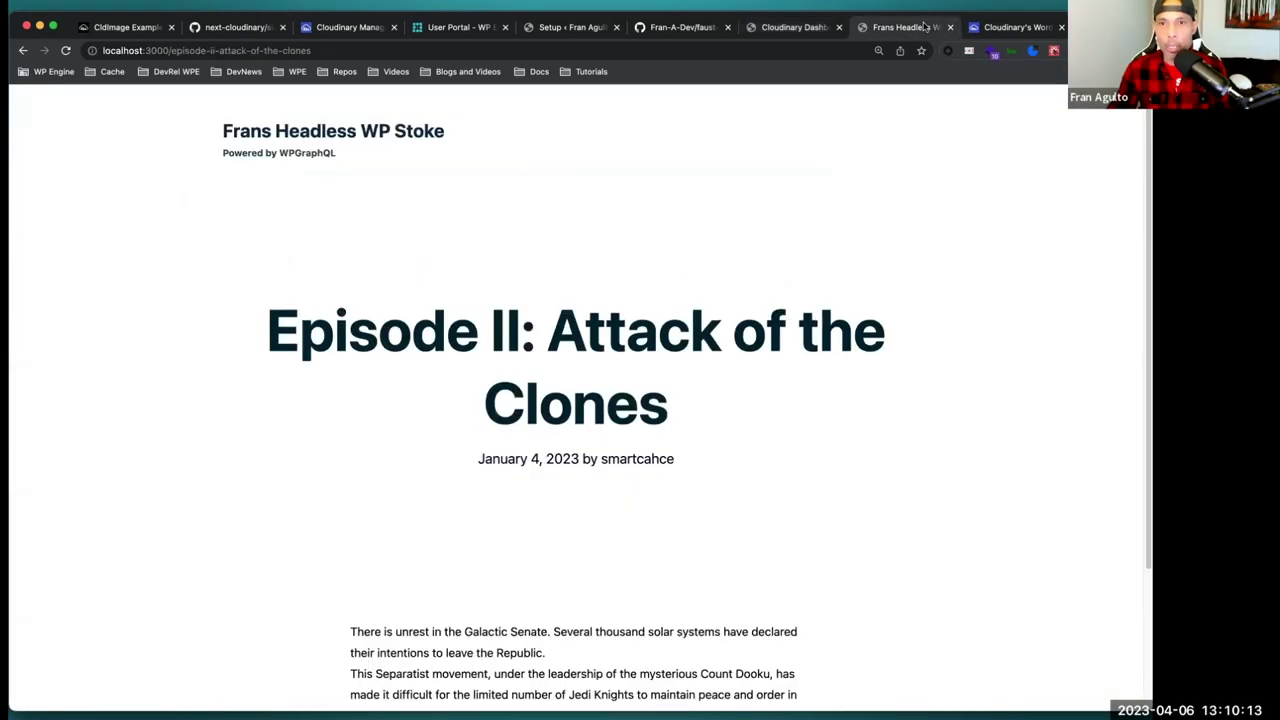
{"action": "left_click", "coordinate": [527, 27]}
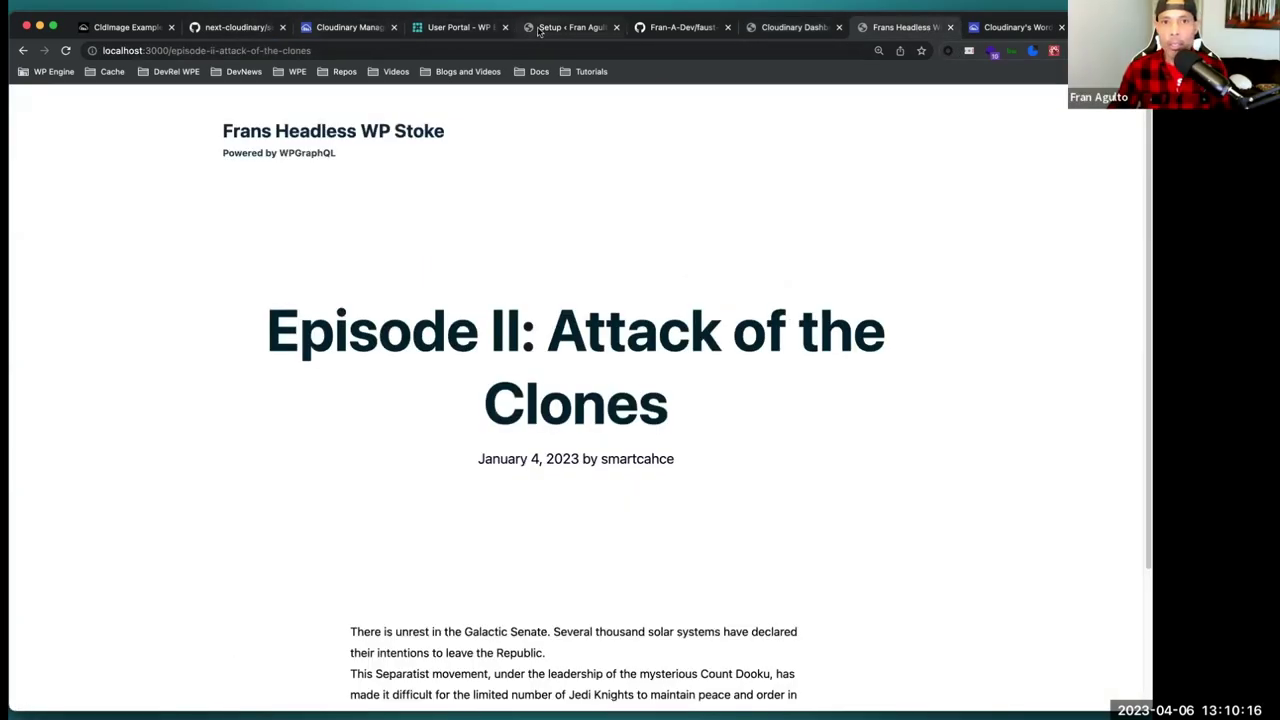
{"action": "mouse_move", "coordinate": [94, 104]}
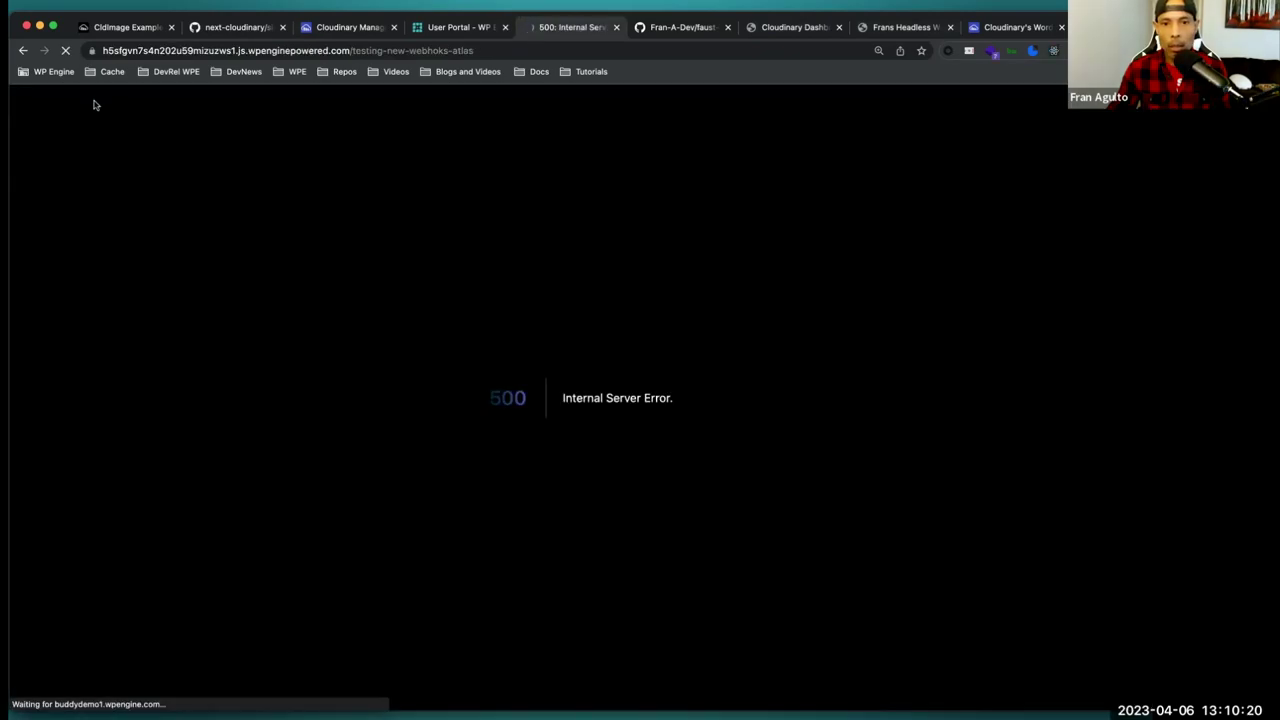
{"action": "key", "text": "super+r"}
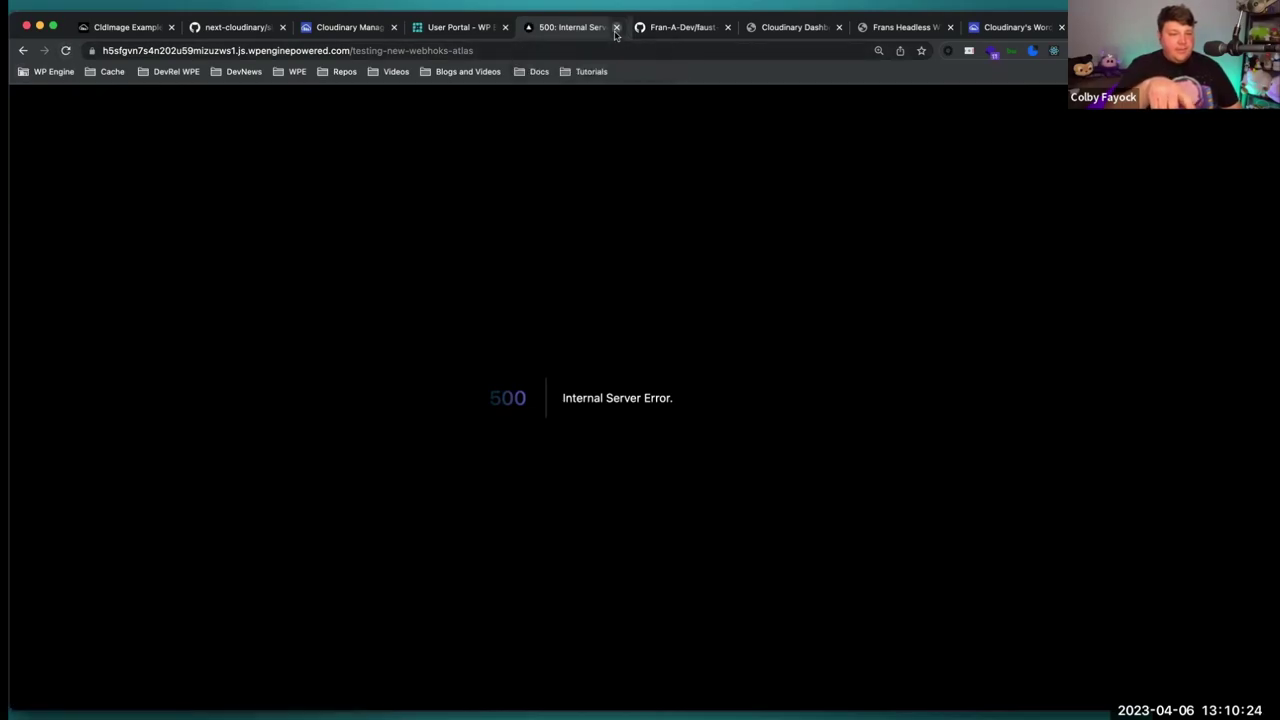
{"action": "left_click", "coordinate": [616, 28]}
Return to the smartcahce WordPress admin and visit that site's front end
{"action": "left_click", "coordinate": [645, 32]}
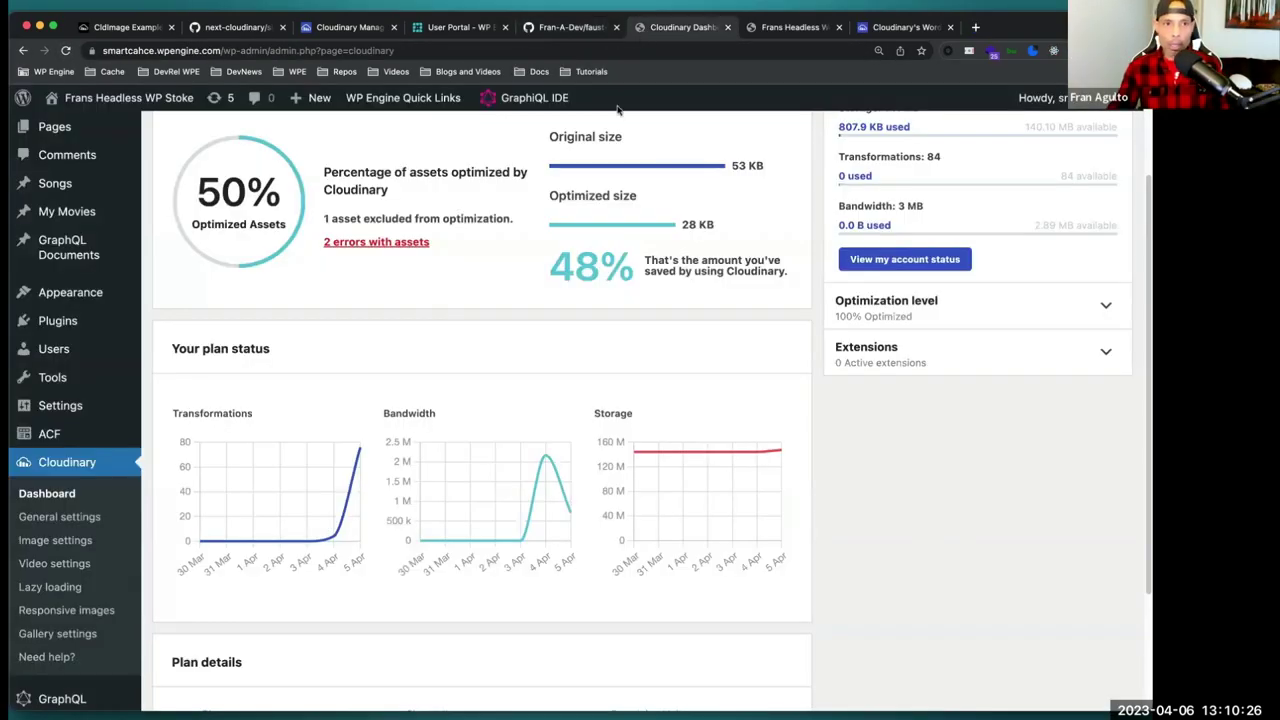
{"action": "left_click", "coordinate": [80, 503]}
{"action": "scroll", "coordinate": [90, 400], "scroll_direction": "up", "scroll_amount": 1}
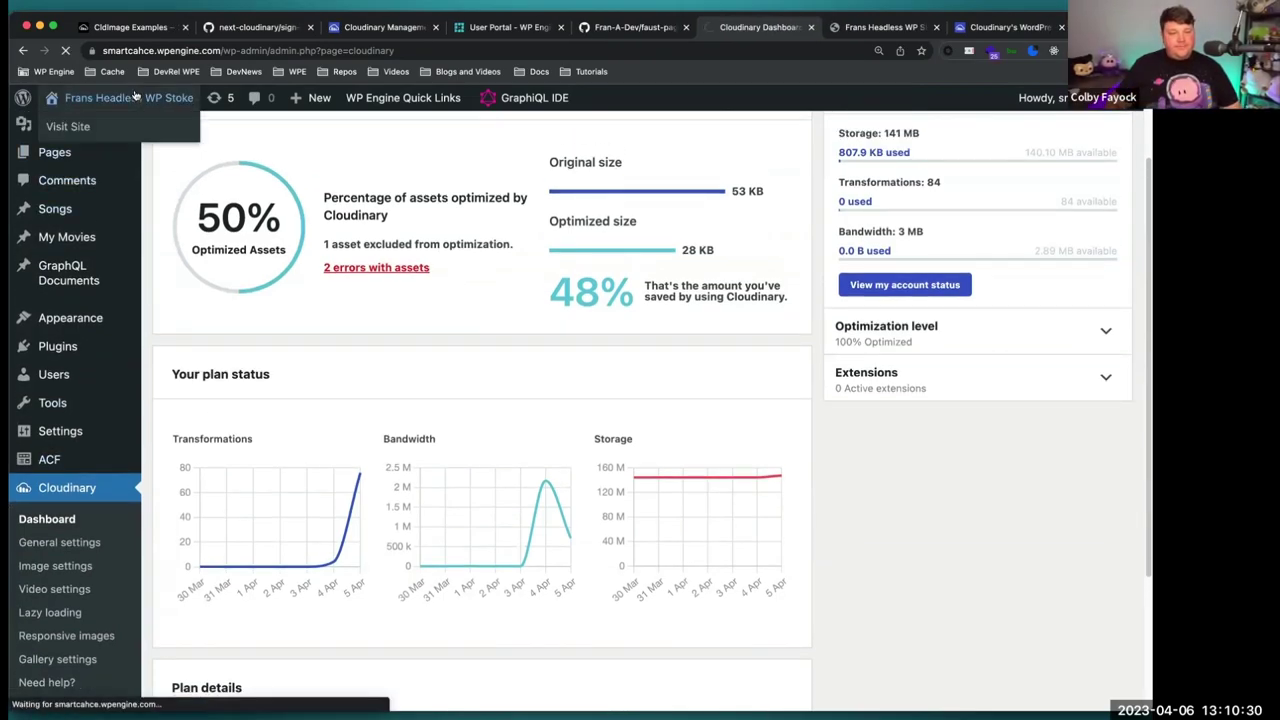
{"action": "left_click", "coordinate": [135, 97]}
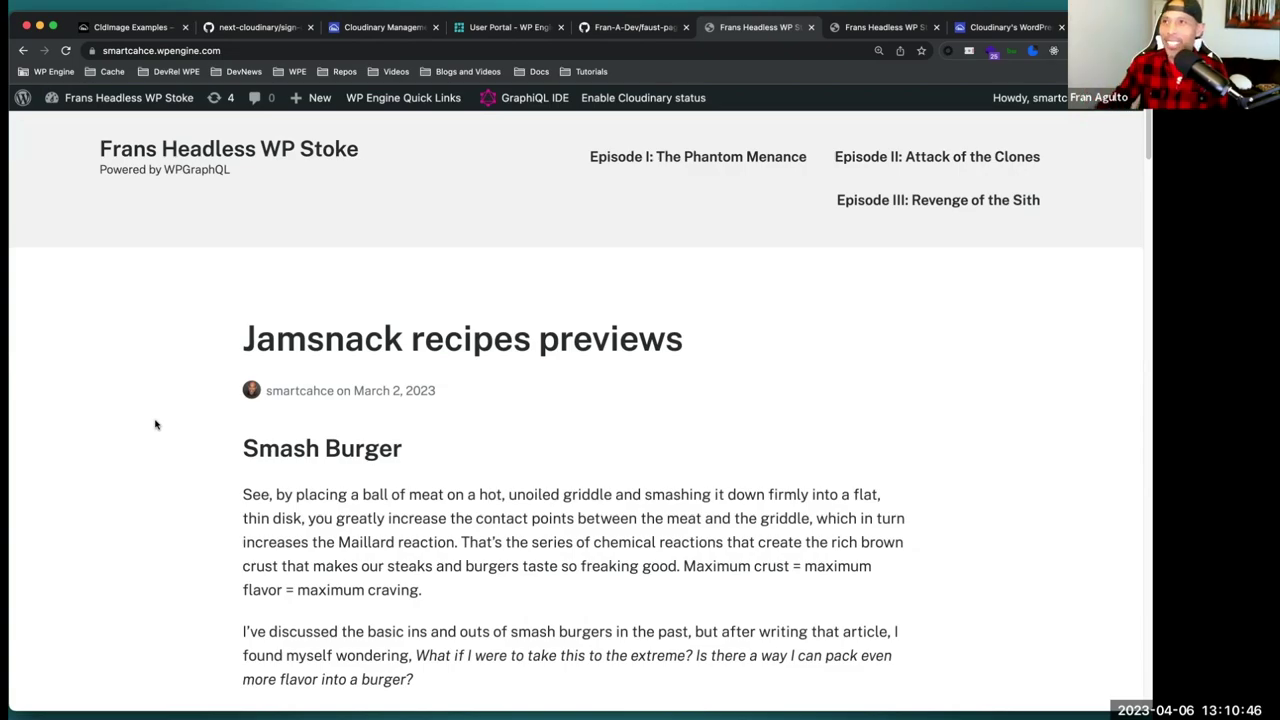
Inspect the image of The Book of Bobba Fett post on the smartcahce front end and examine its Cloudinary source URL and data attributes
{"action": "scroll", "coordinate": [190, 514], "scroll_direction": "down", "scroll_amount": 2}
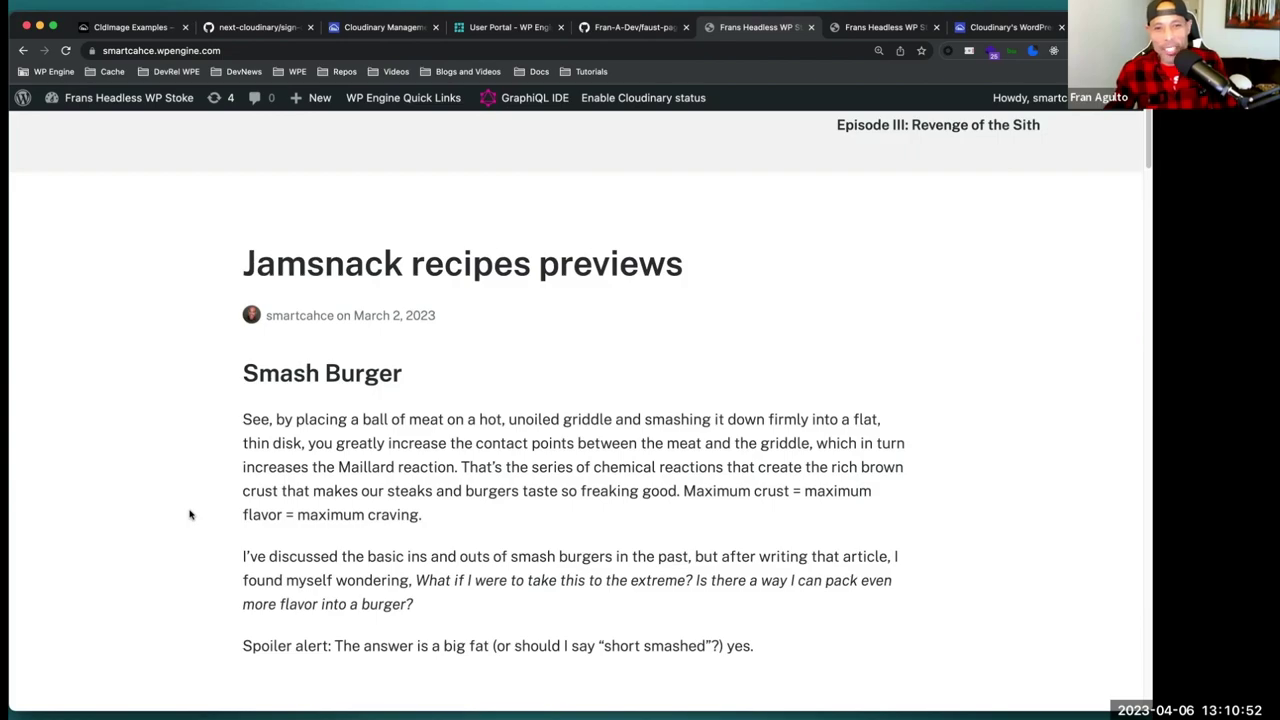
{"action": "scroll", "coordinate": [190, 515], "scroll_direction": "down", "scroll_amount": 2}
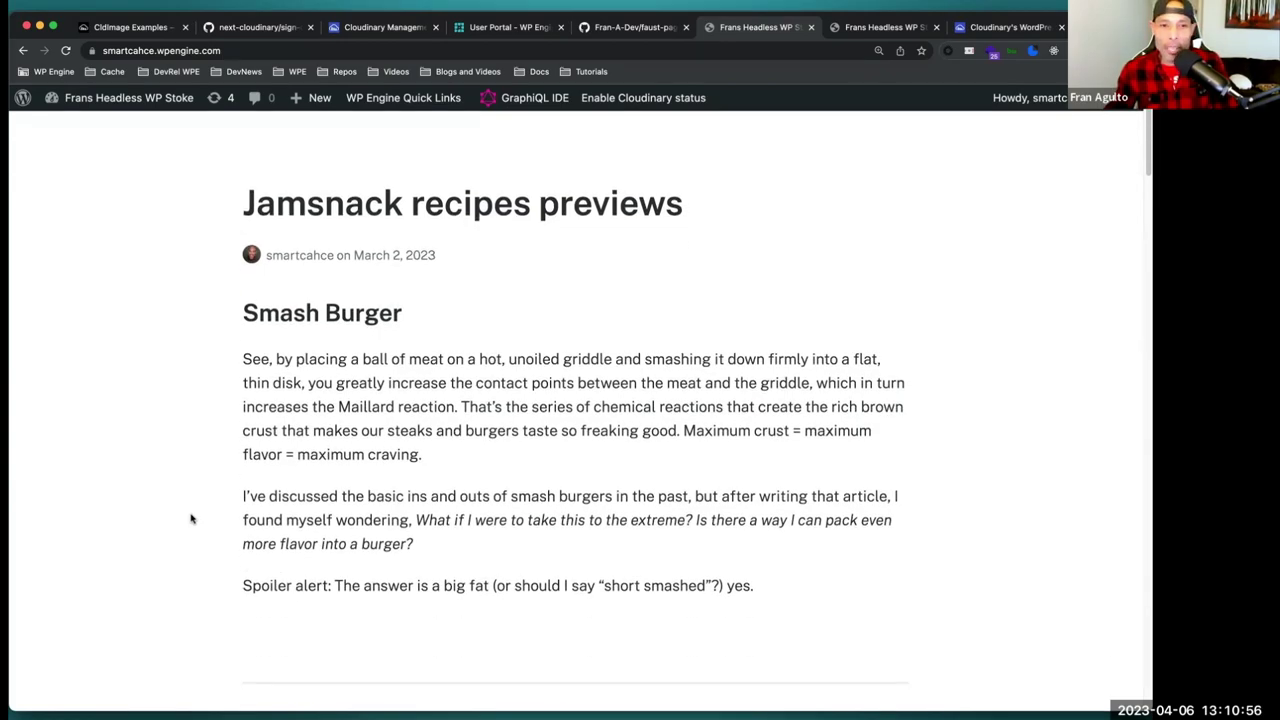
{"action": "scroll", "coordinate": [191, 518], "scroll_direction": "down", "scroll_amount": 1}
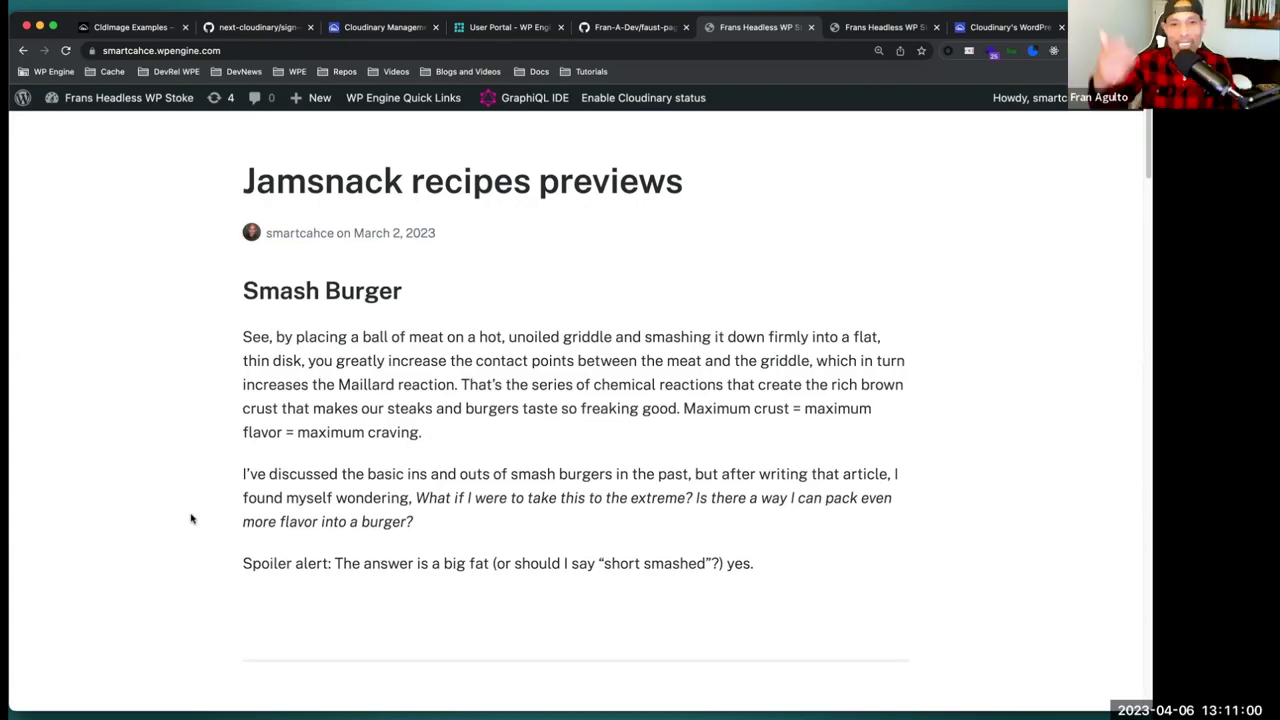
{"action": "scroll", "coordinate": [191, 518], "scroll_direction": "down", "scroll_amount": 2}
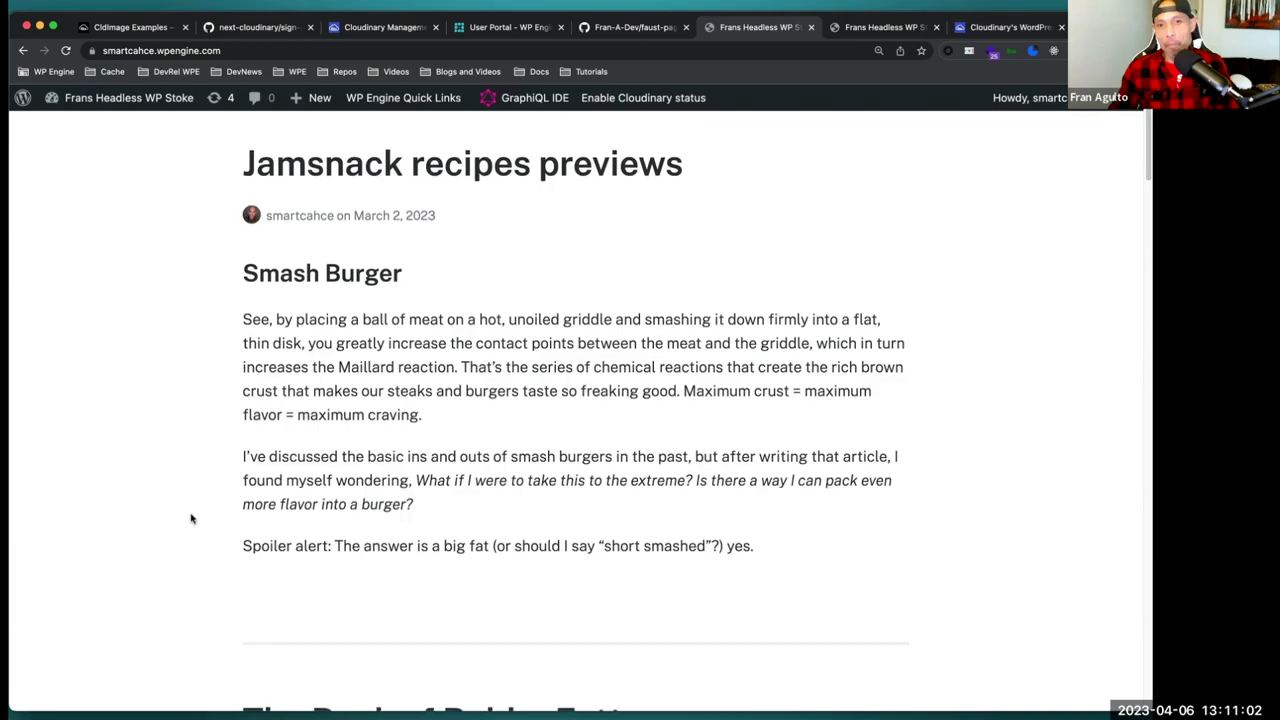
{"action": "scroll", "coordinate": [191, 518], "scroll_direction": "down", "scroll_amount": 2}
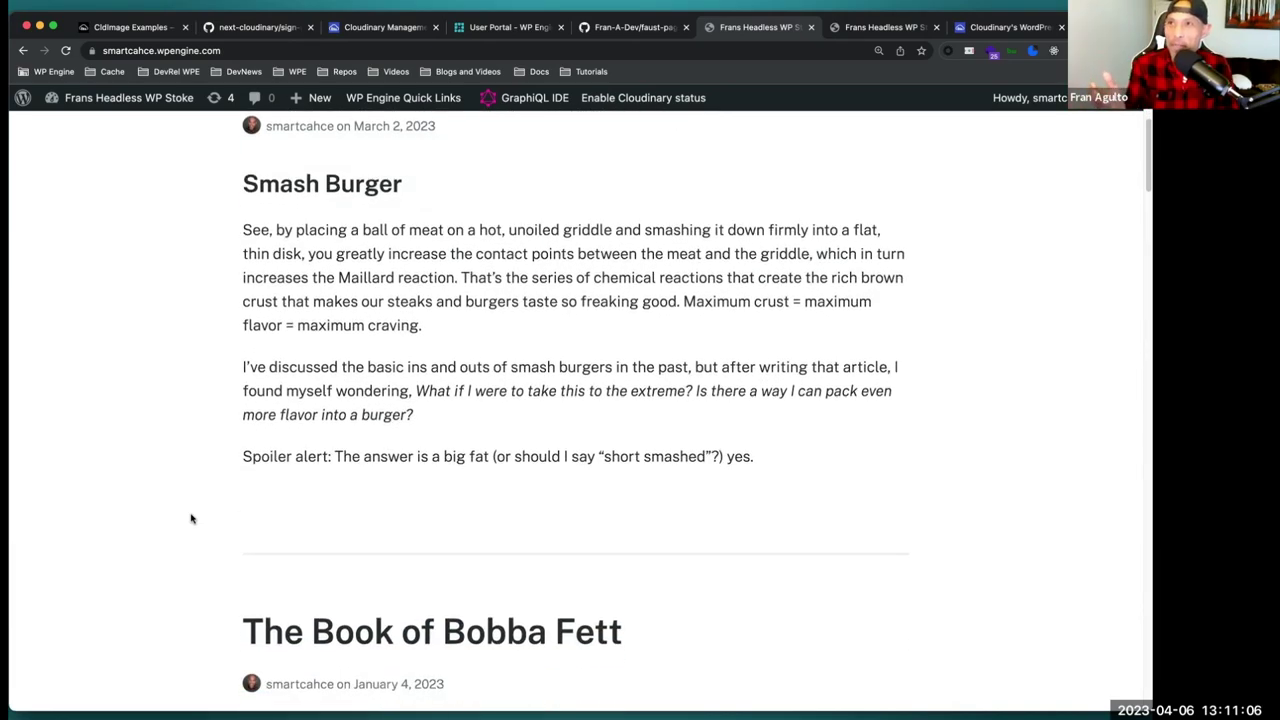
{"action": "scroll", "coordinate": [191, 518], "scroll_direction": "down", "scroll_amount": 10}
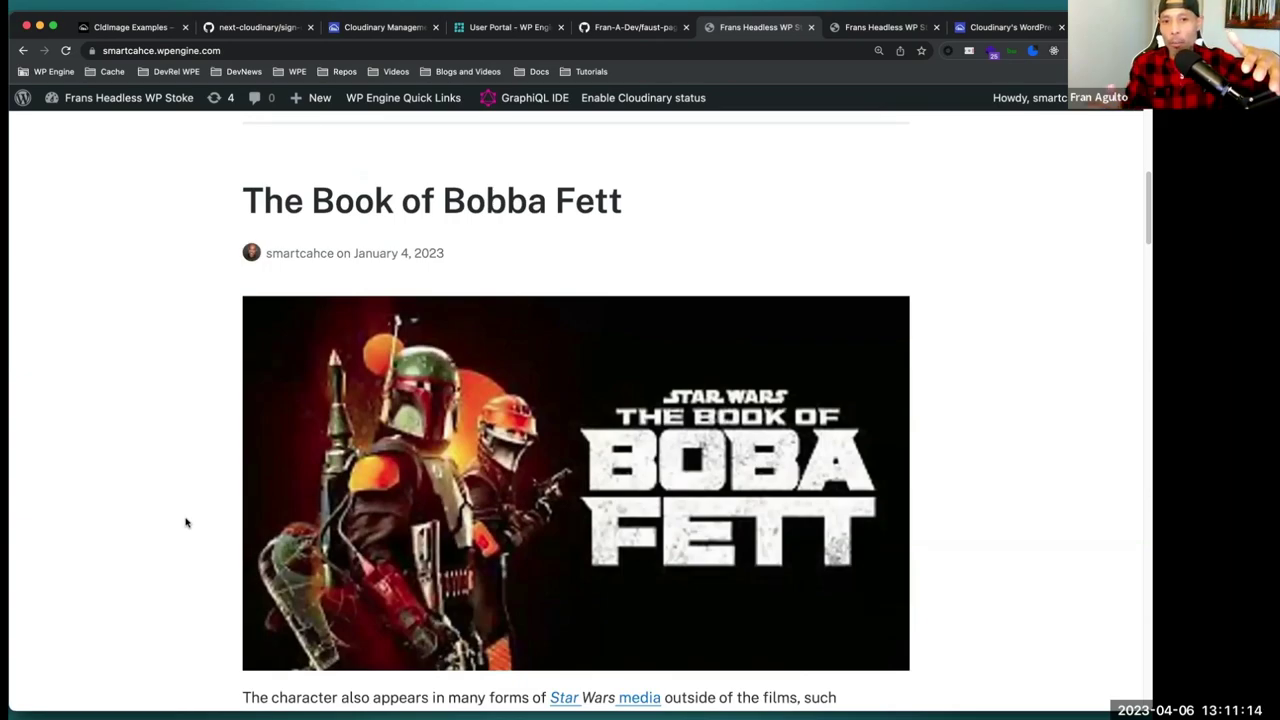
{"action": "right_click", "coordinate": [426, 487]}
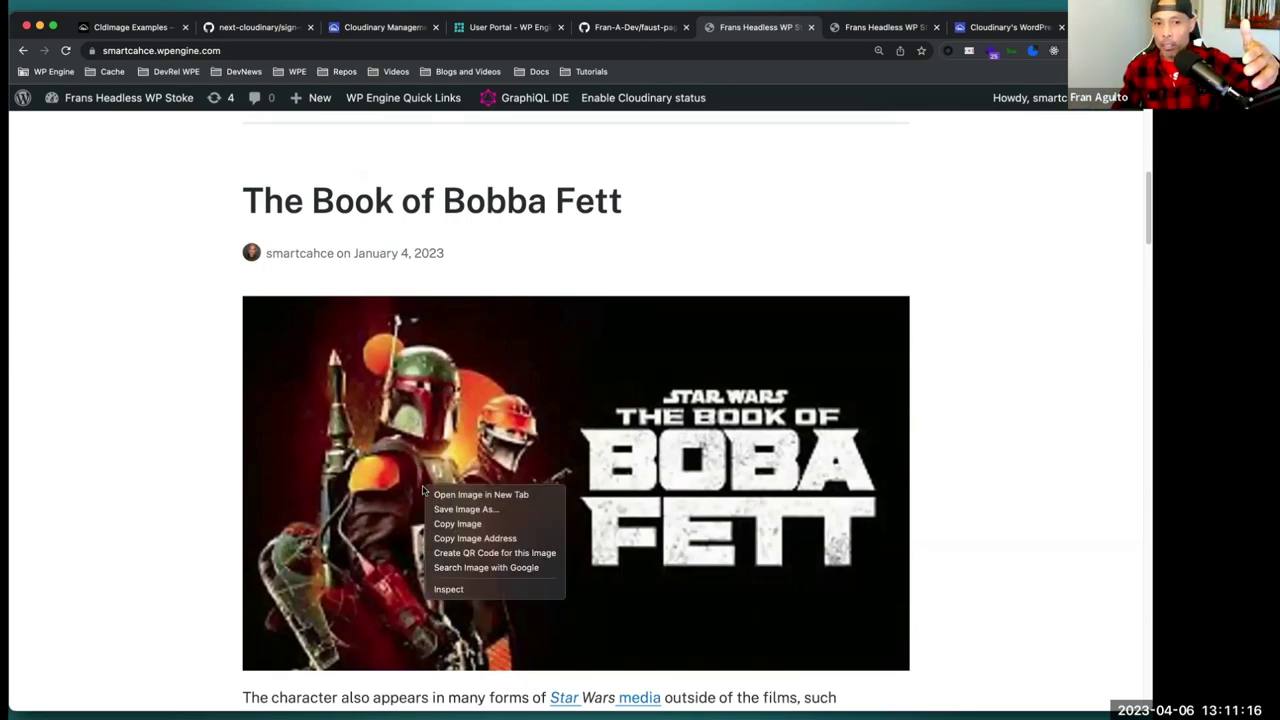
{"action": "left_click", "coordinate": [455, 589]}
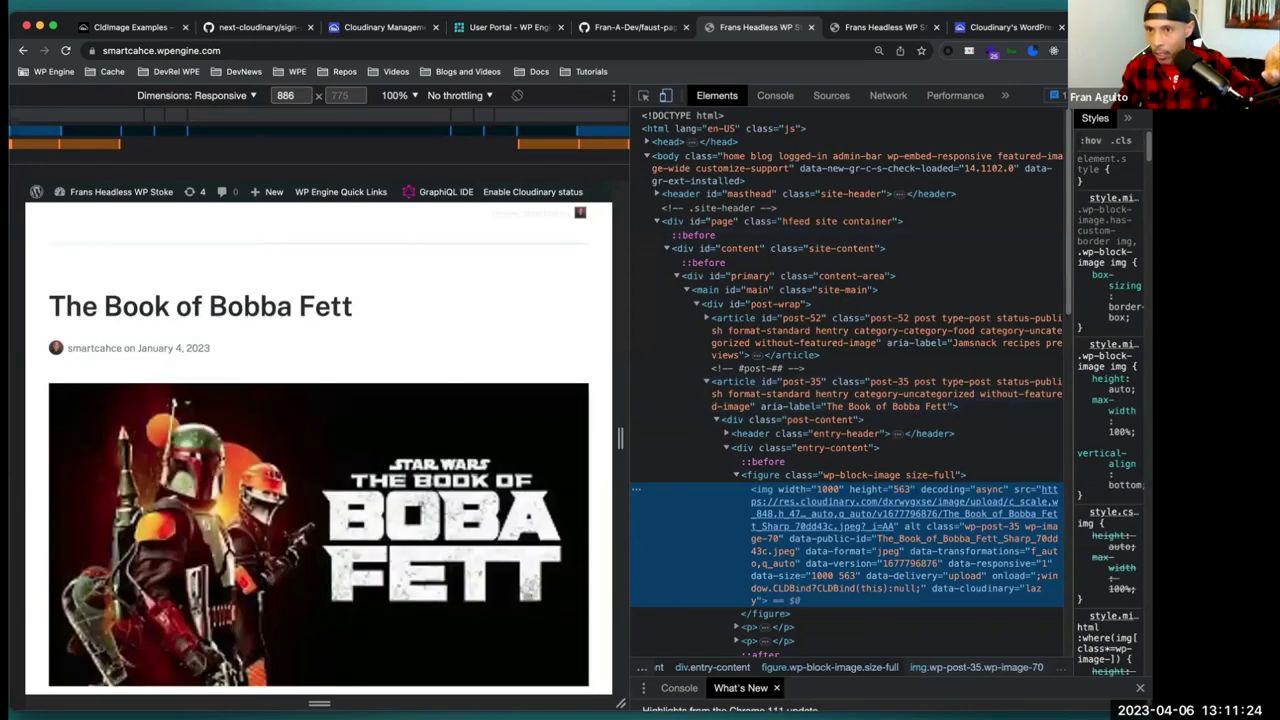
{"action": "key", "text": "super+alt+i"}
{"action": "right_click", "coordinate": [745, 357]}
{"action": "left_click", "coordinate": [771, 464]}
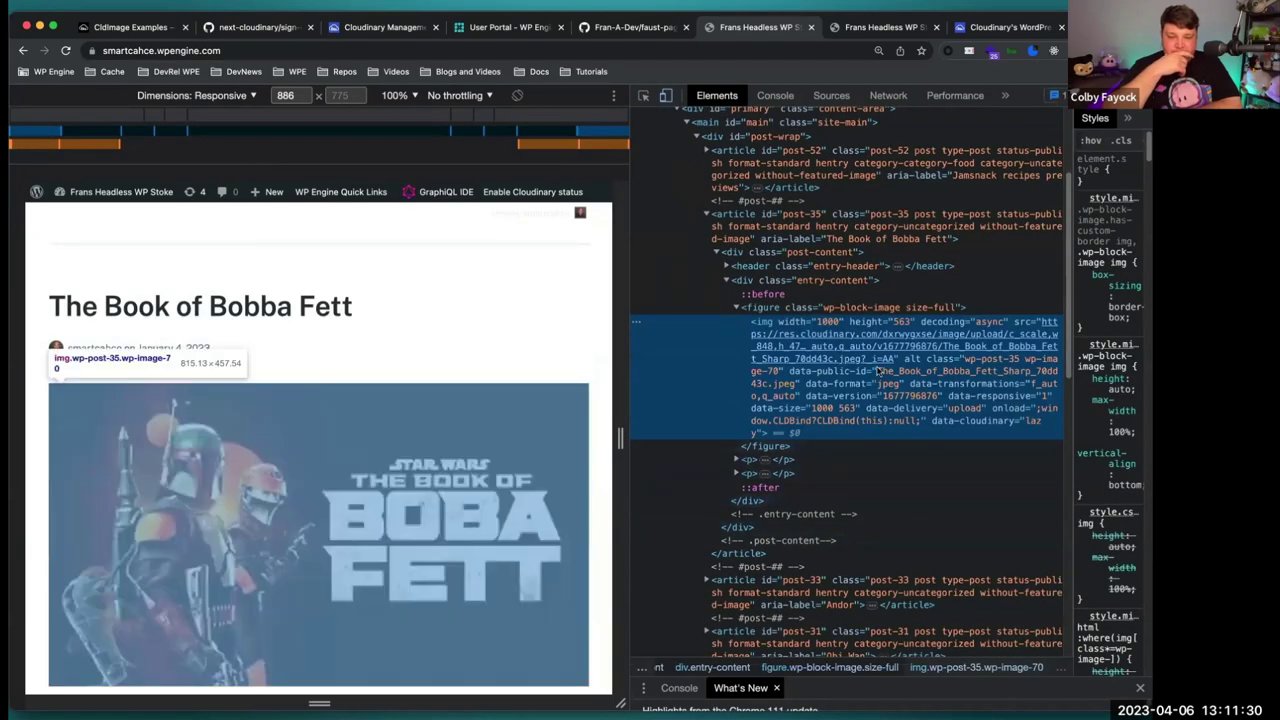
{"action": "mouse_move", "coordinate": [880, 355]}
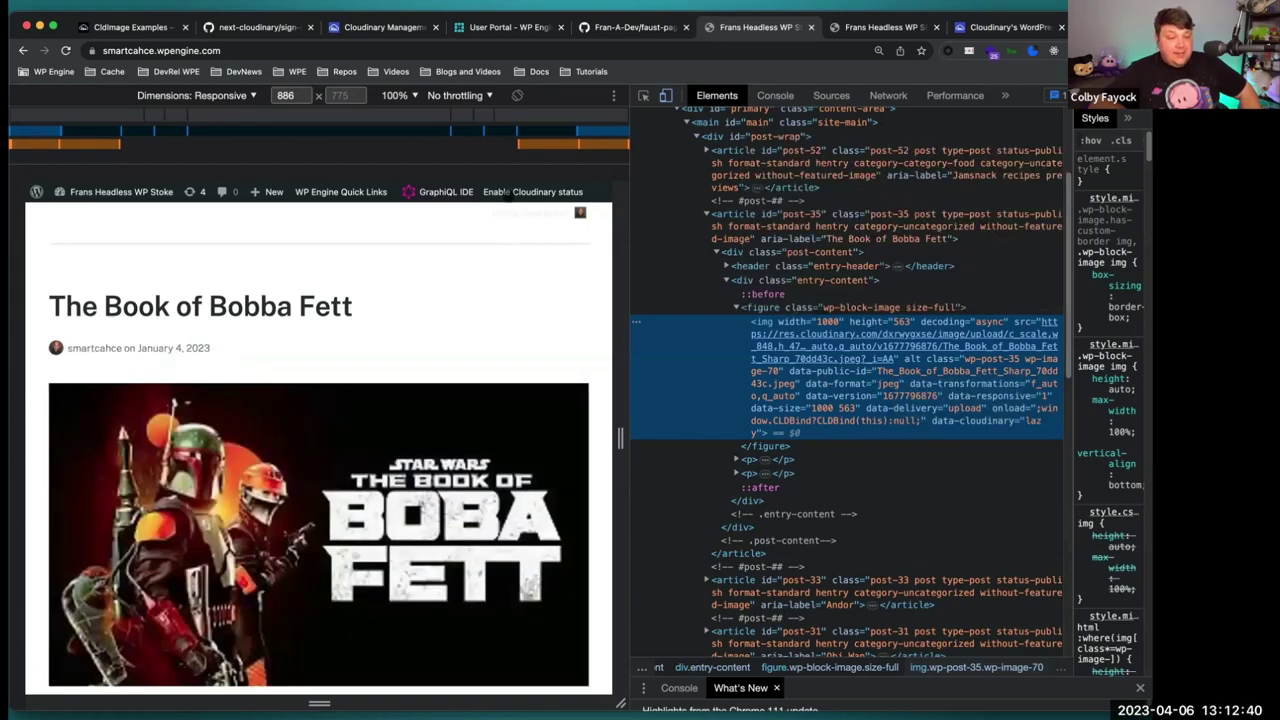
Enable the Cloudinary status overlay on the site and open the optimization details of The Book of Bobba Fett image
{"action": "left_click", "coordinate": [508, 194]}
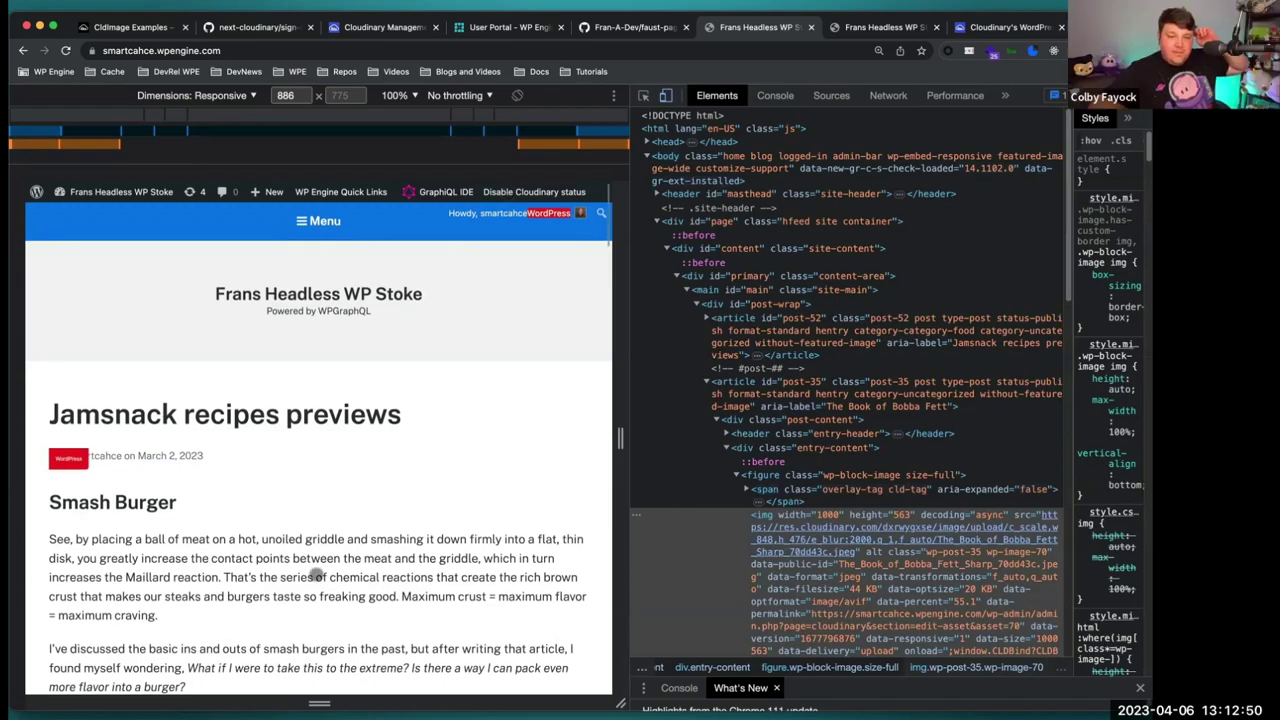
{"action": "scroll", "coordinate": [318, 552], "scroll_direction": "down", "scroll_amount": 6}
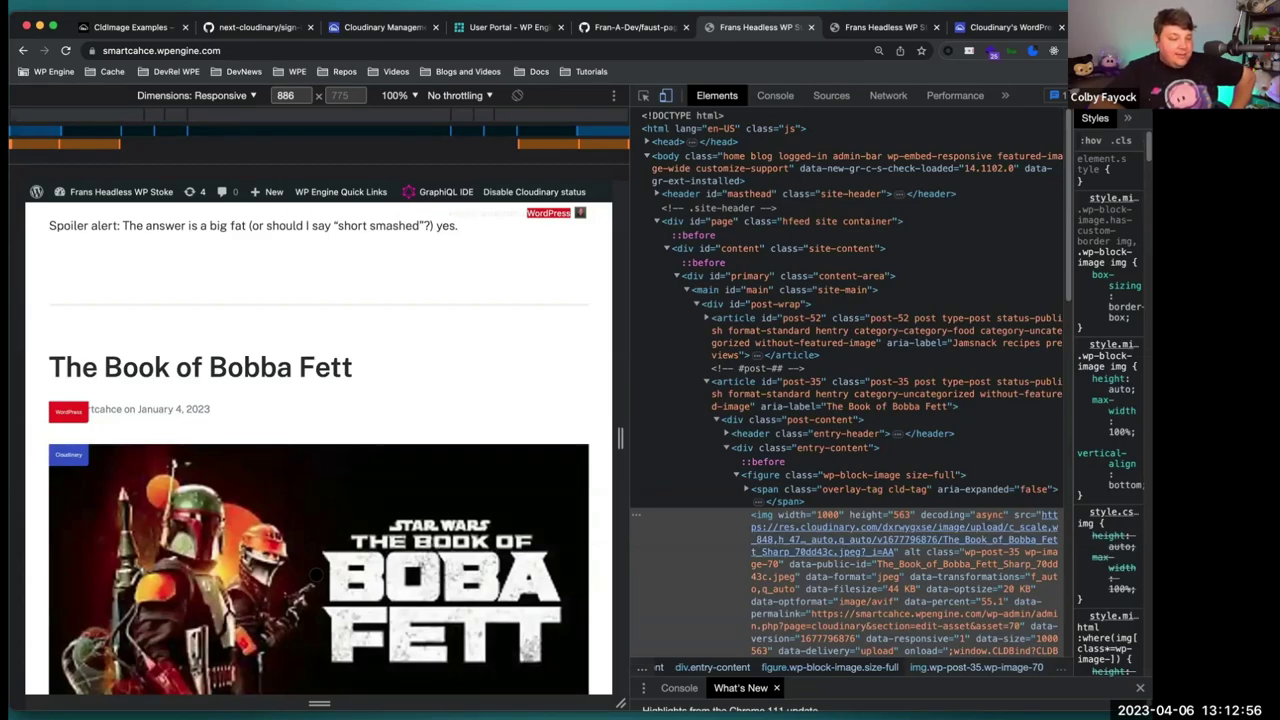
{"action": "scroll", "coordinate": [204, 552], "scroll_direction": "down", "scroll_amount": 1}
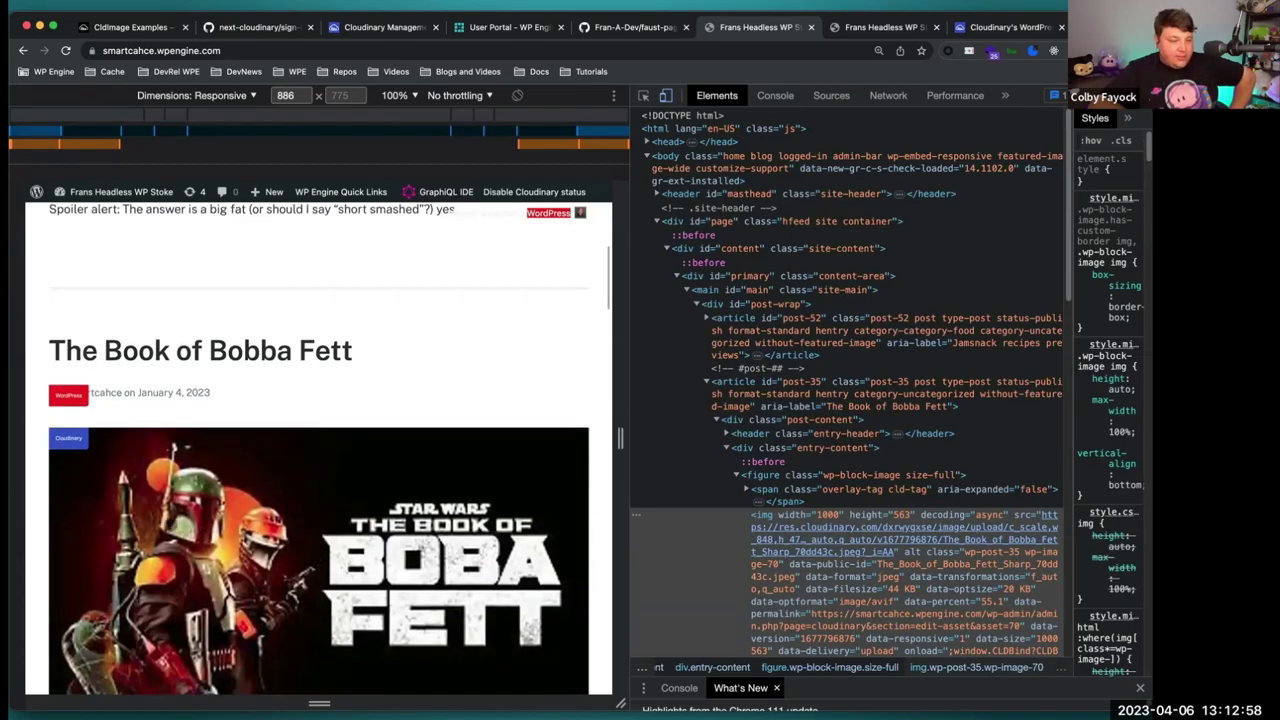
{"action": "left_click_drag", "start_coordinate": [79, 440], "coordinate": [78, 322]}
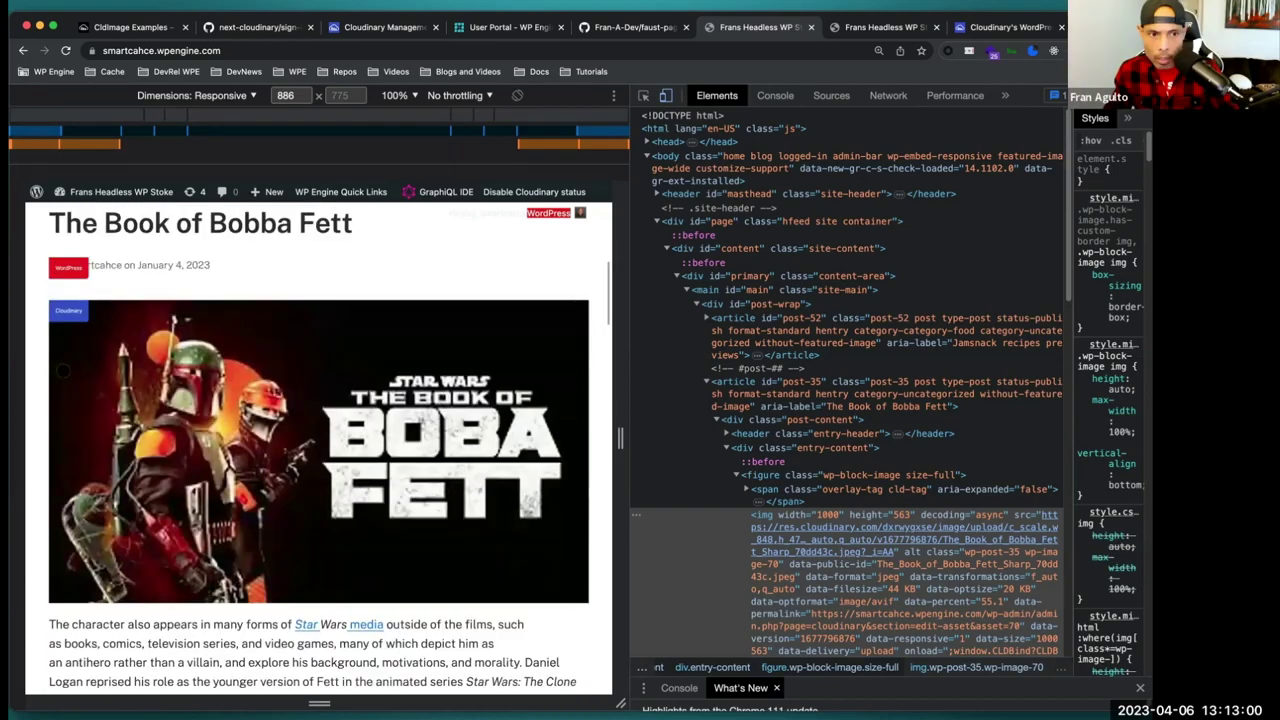
{"action": "right_click", "coordinate": [77, 322]}
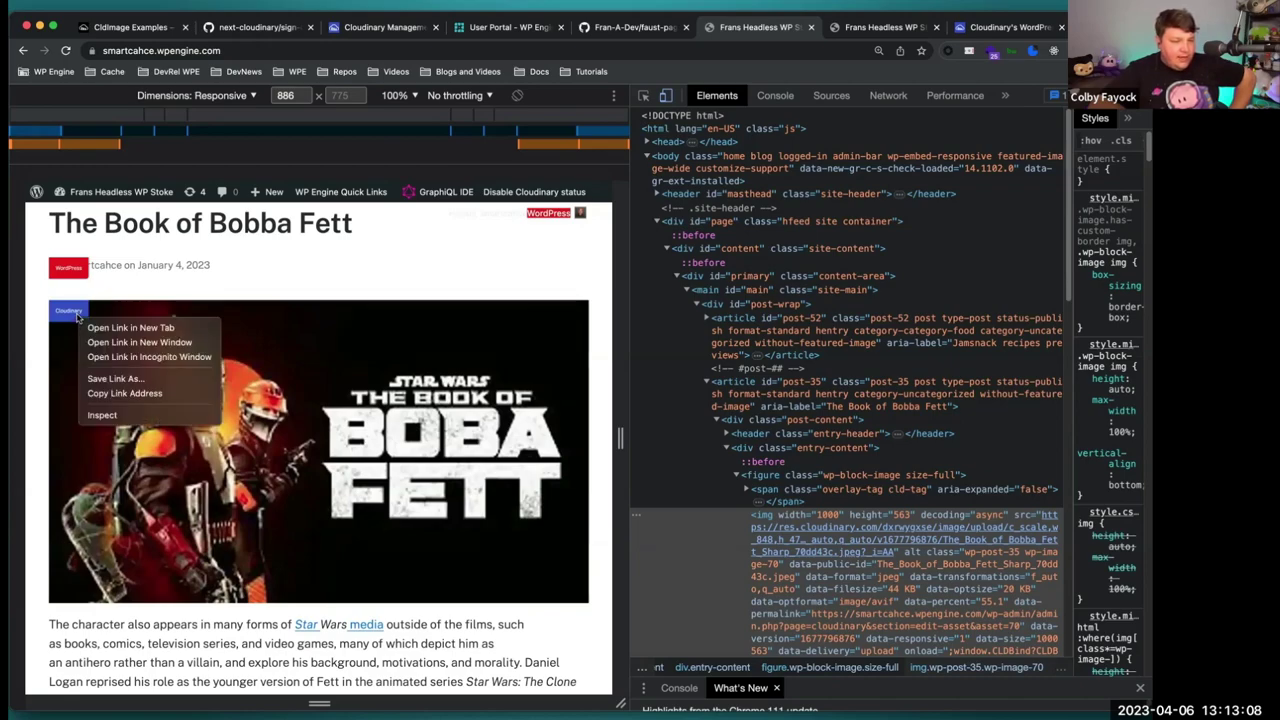
{"action": "left_click", "coordinate": [71, 313]}
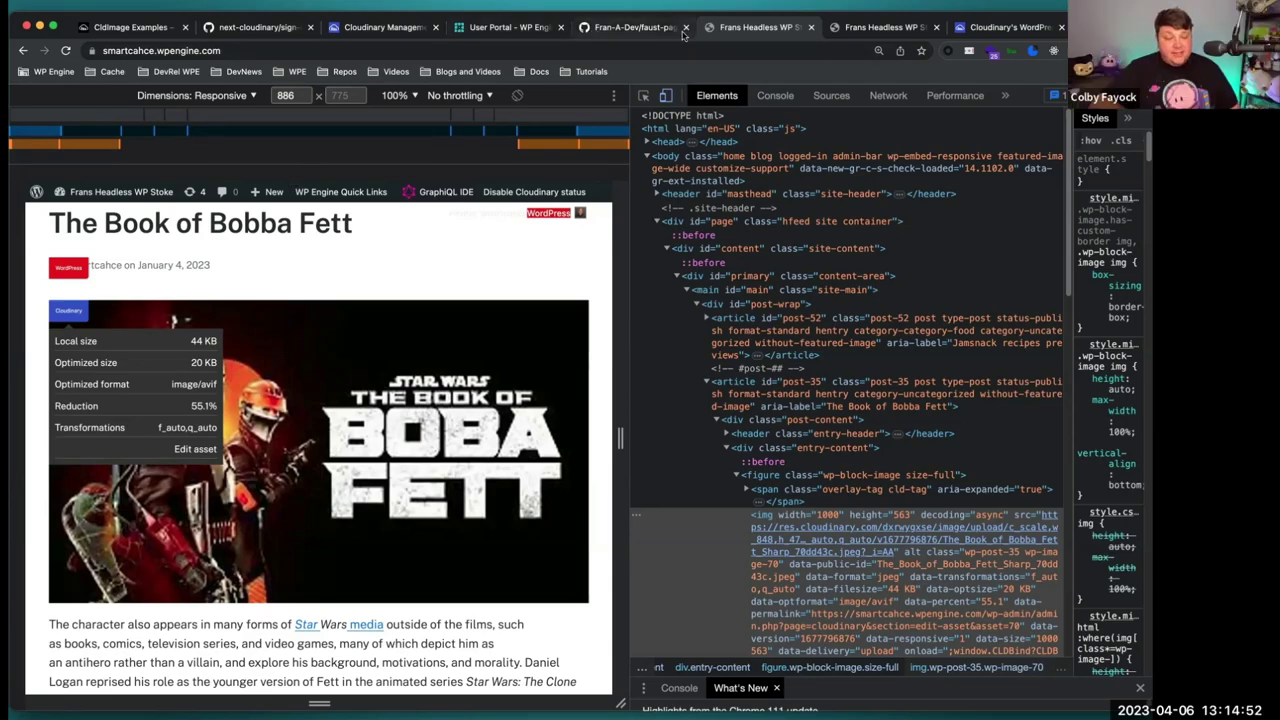
Reload the headless front end at localhost:3000, visit its front page and go back to the Episode II: Attack of the Clones post
{"action": "left_click", "coordinate": [858, 34]}
{"action": "left_click", "coordinate": [66, 50]}
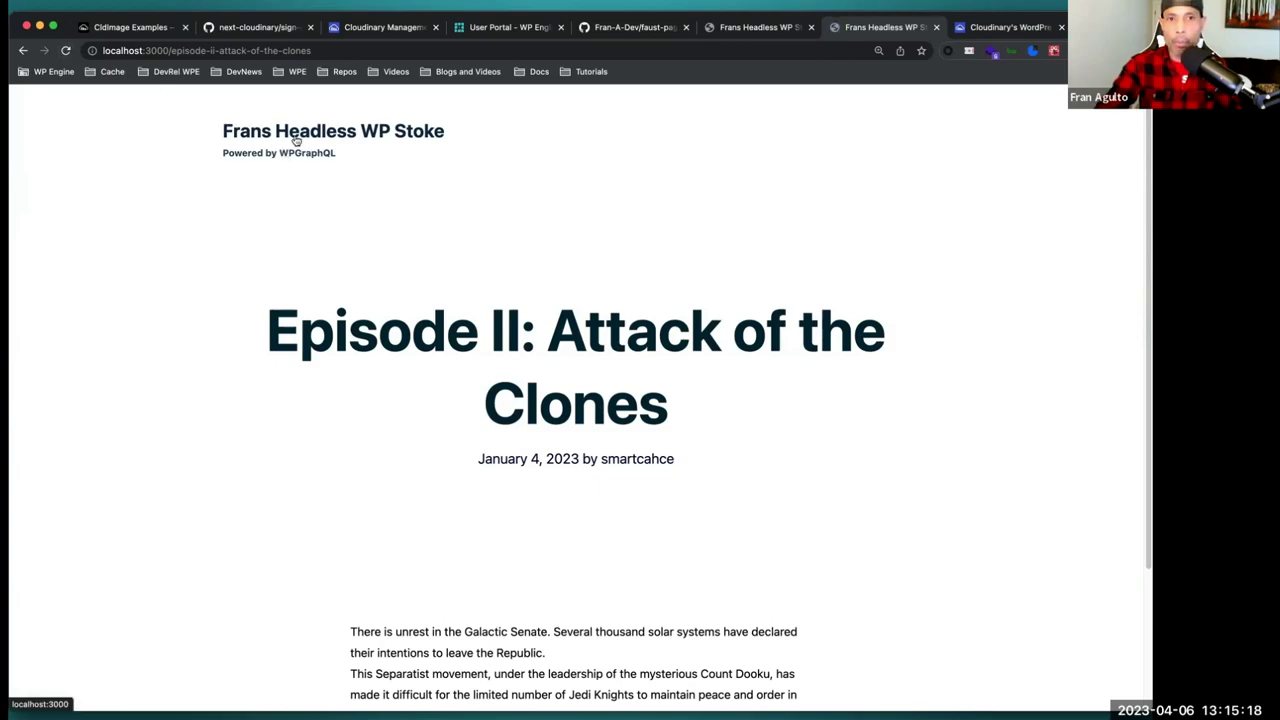
{"action": "left_click", "coordinate": [296, 141]}
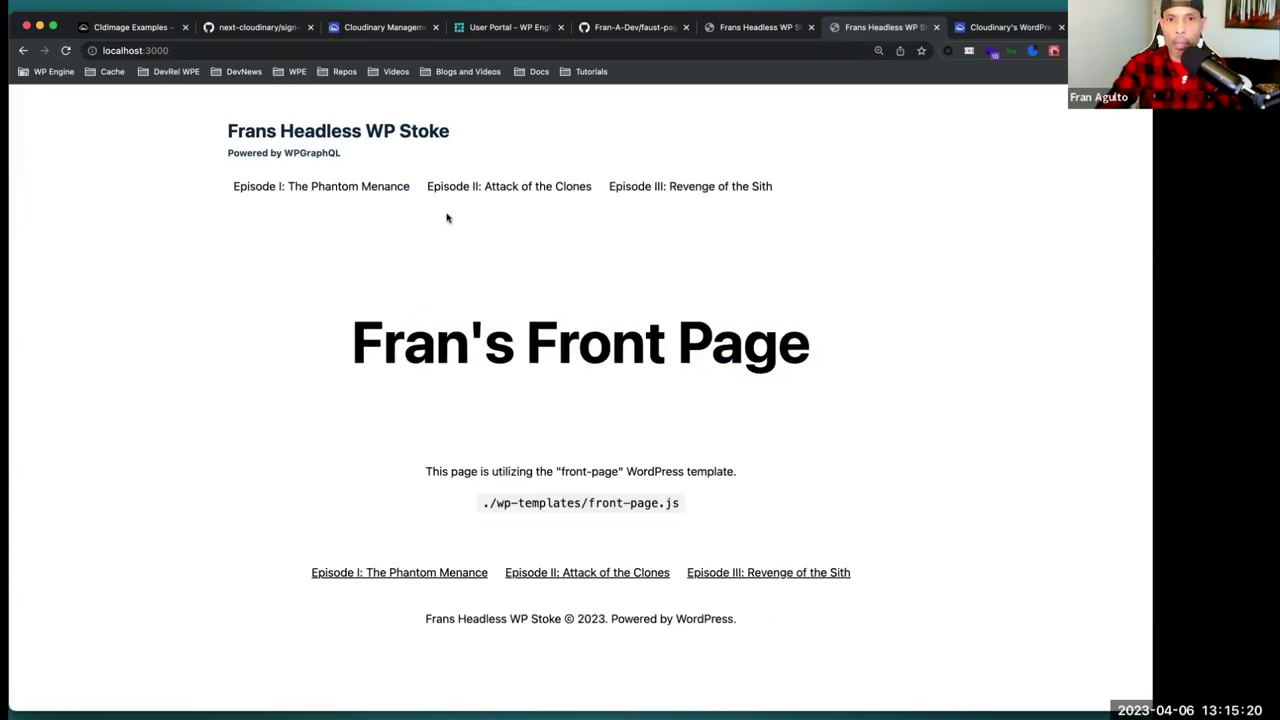
{"action": "left_click", "coordinate": [281, 51]}
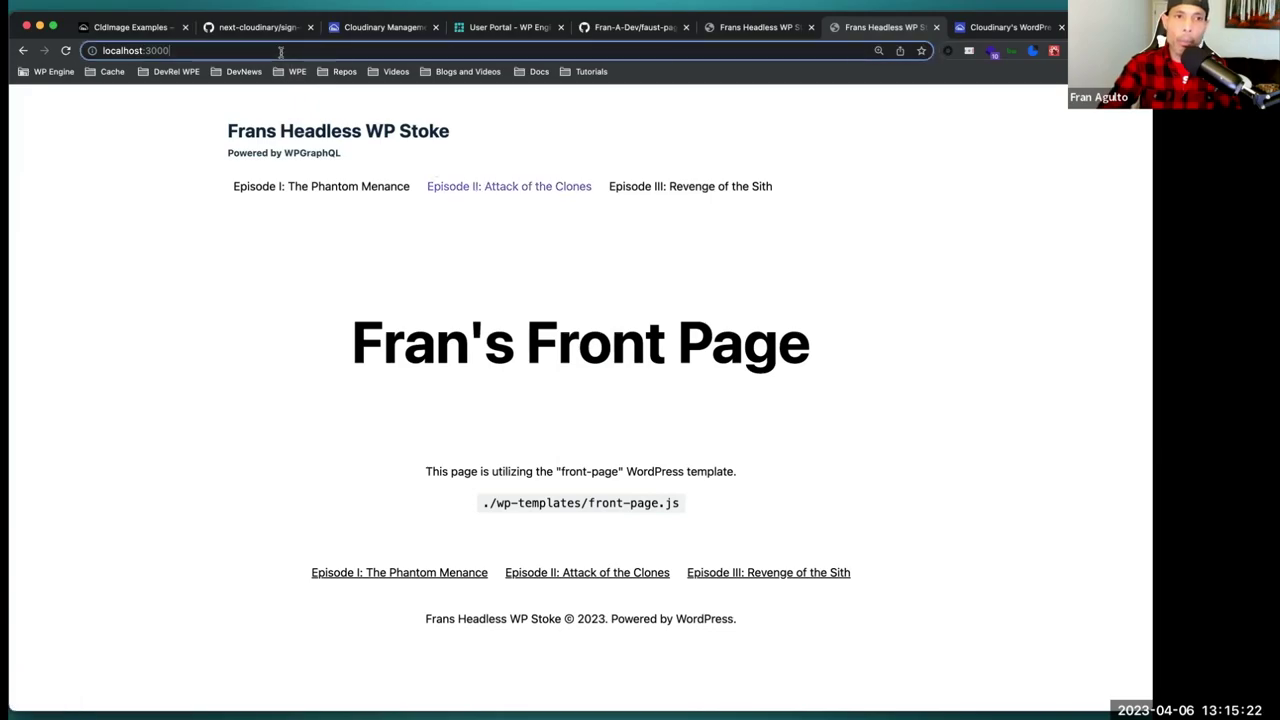
{"action": "key", "text": "super+bracketleft"}
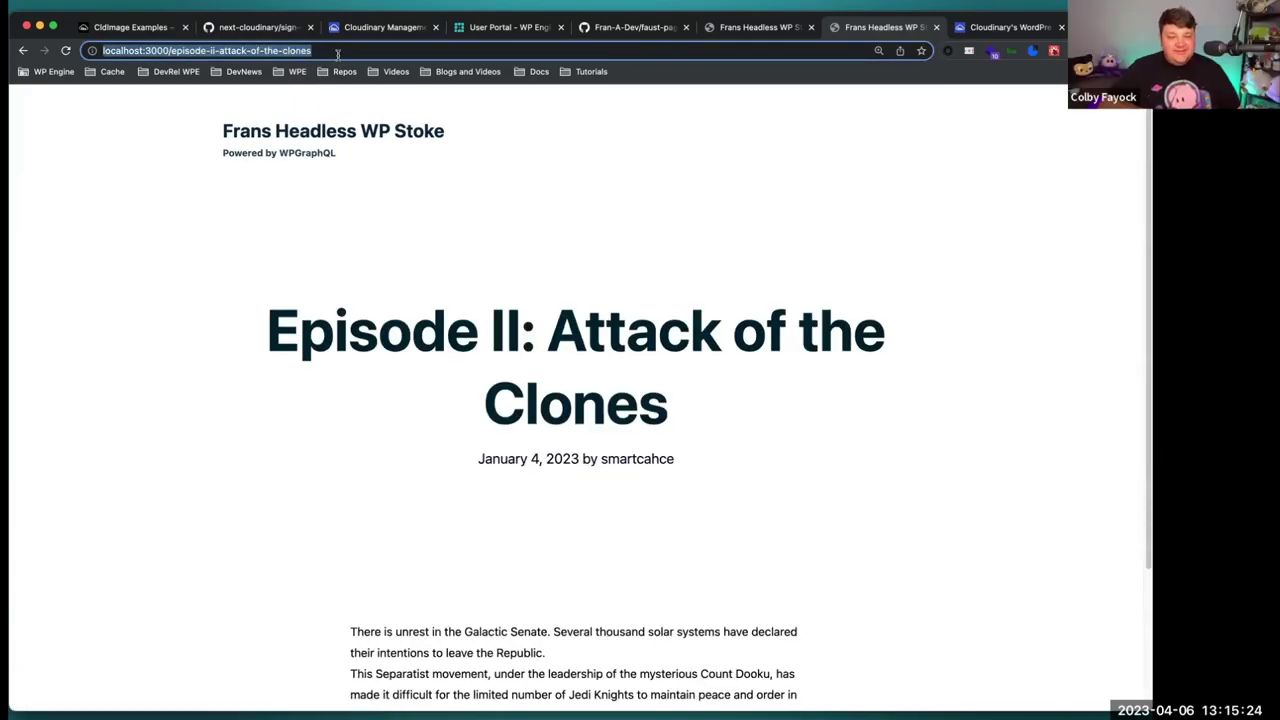
Open the headless version of the Boba Fett post at localhost:3000/the-book-of-bobba-fett
{"action": "left_click", "coordinate": [338, 54]}
{"action": "key", "text": "BackSpace"}
{"action": "key", "text": "BackSpace"}
{"action": "key", "text": "BackSpace"}
{"action": "key", "text": "BackSpace"}
{"action": "key", "text": "BackSpace"}
{"action": "key", "text": "BackSpace"}
{"action": "key", "text": "BackSpace"}
{"action": "key", "text": "BackSpace"}
{"action": "key", "text": "BackSpace"}
{"action": "key", "text": "BackSpace"}
{"action": "key", "text": "BackSpace"}
{"action": "key", "text": "BackSpace"}
{"action": "key", "text": "BackSpace"}
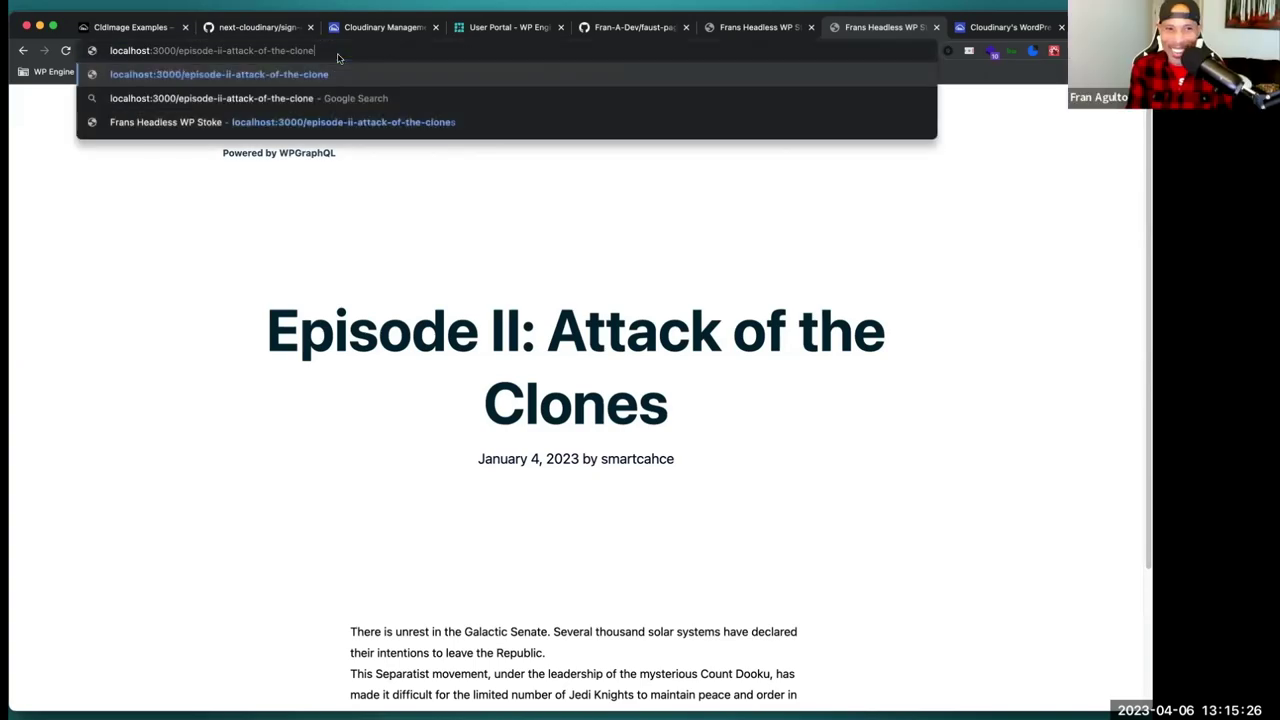
{"action": "key", "text": "BackSpace"}
{"action": "key", "text": "BackSpace"}
{"action": "key", "text": "BackSpace"}
{"action": "key", "text": "BackSpace"}
{"action": "key", "text": "BackSpace"}
{"action": "key", "text": "BackSpace"}
{"action": "key", "text": "BackSpace"}
{"action": "key", "text": "BackSpace"}
{"action": "key", "text": "BackSpace"}
{"action": "key", "text": "BackSpace"}
{"action": "key", "text": "BackSpace"}
{"action": "key", "text": "BackSpace"}
{"action": "key", "text": "BackSpace"}
{"action": "key", "text": "BackSpace"}
{"action": "key", "text": "BackSpace"}
{"action": "key", "text": "BackSpace"}
{"action": "key", "text": "BackSpace"}
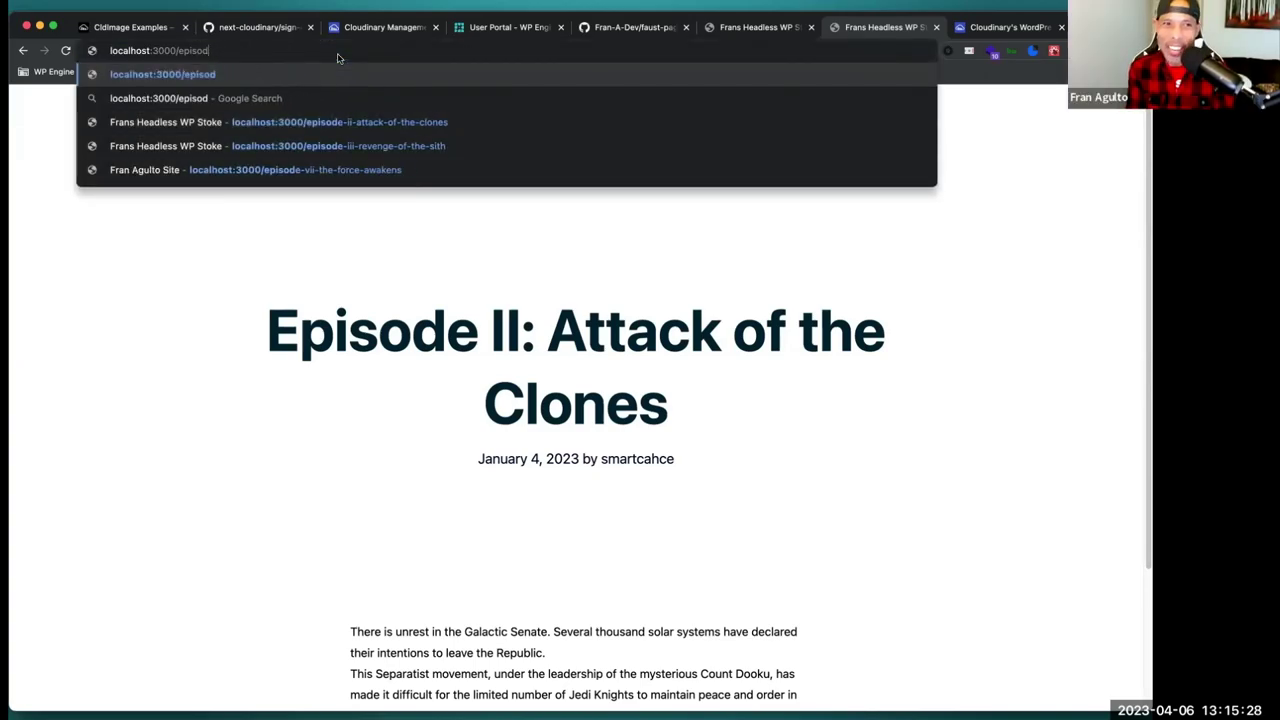
{"action": "key", "text": "BackSpace"}
{"action": "type", "text": "th"}
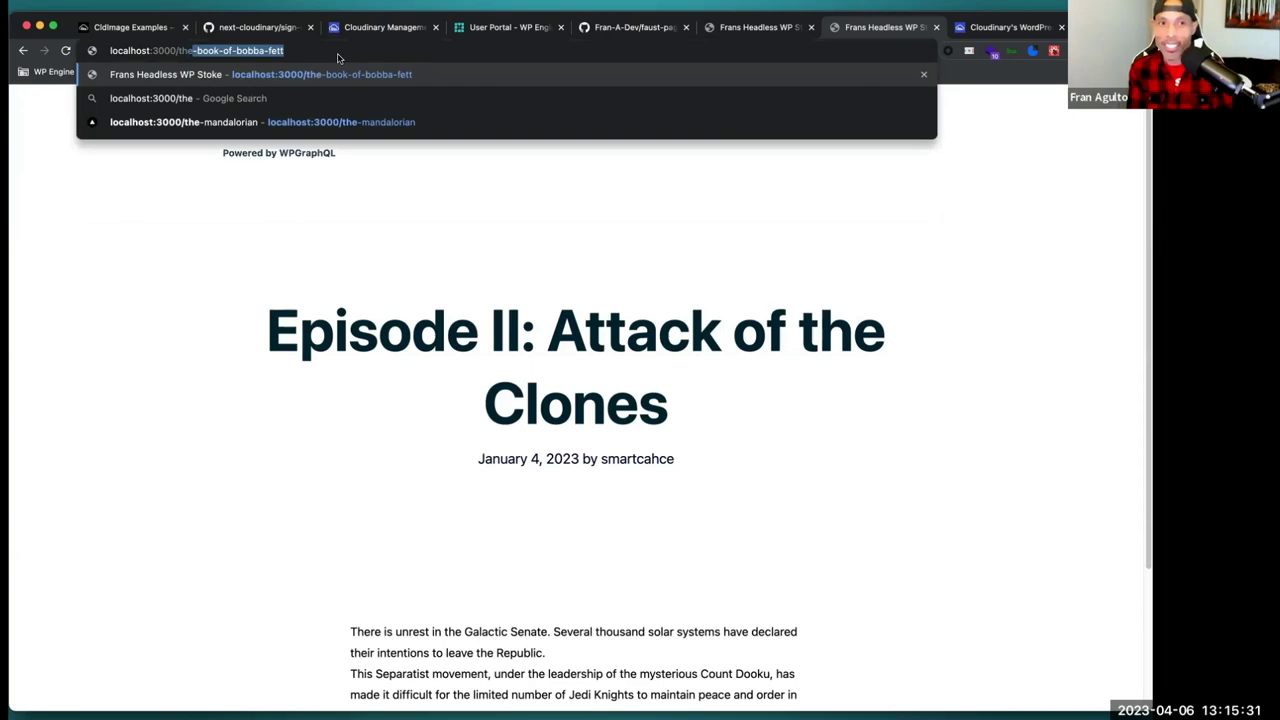
{"action": "key", "text": "Return"}
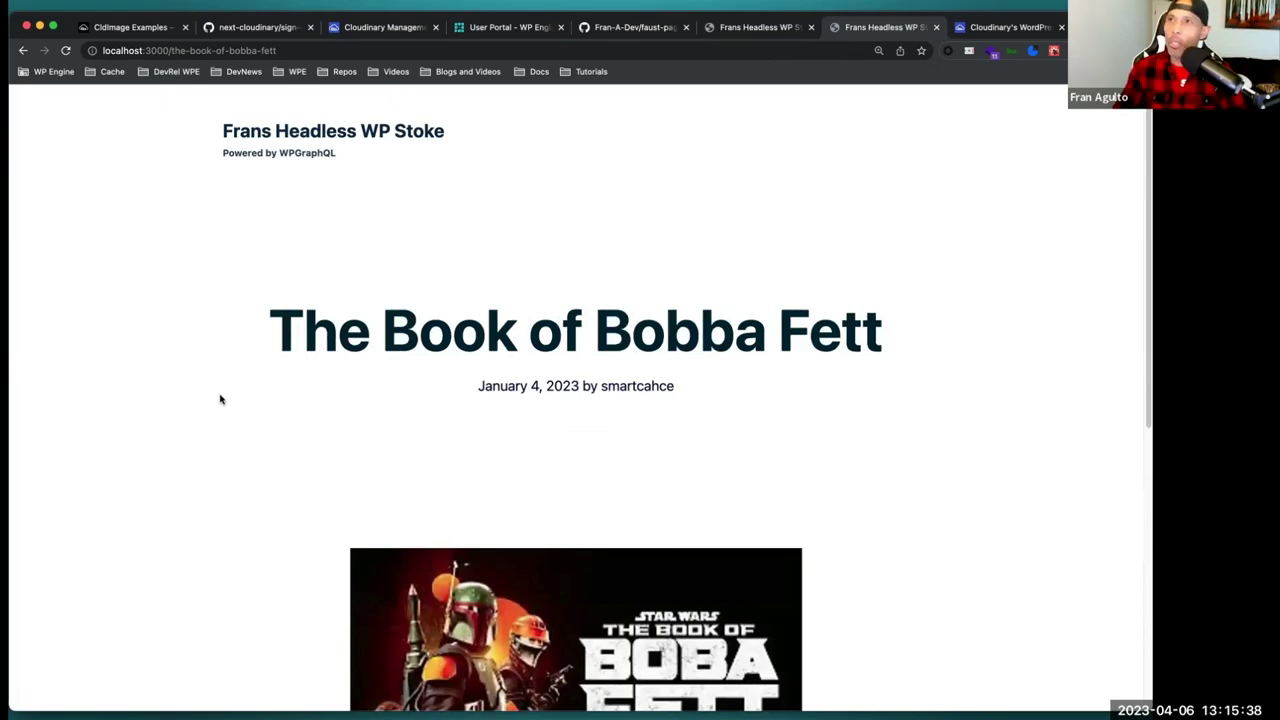
Inspect the Boba Fett image in the headless post and examine its Cloudinary source URL and lazy-load attributes
{"action": "scroll", "coordinate": [225, 418], "scroll_direction": "down", "scroll_amount": 3}
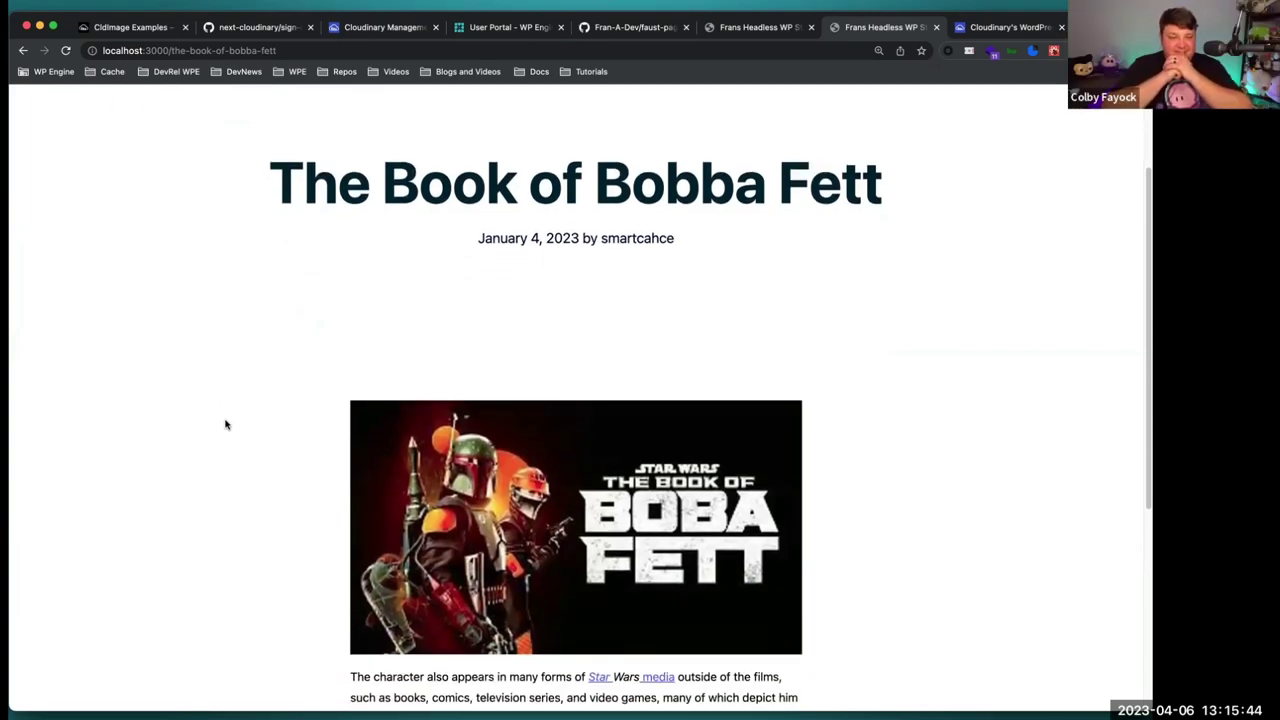
{"action": "scroll", "coordinate": [332, 481], "scroll_direction": "down", "scroll_amount": 1}
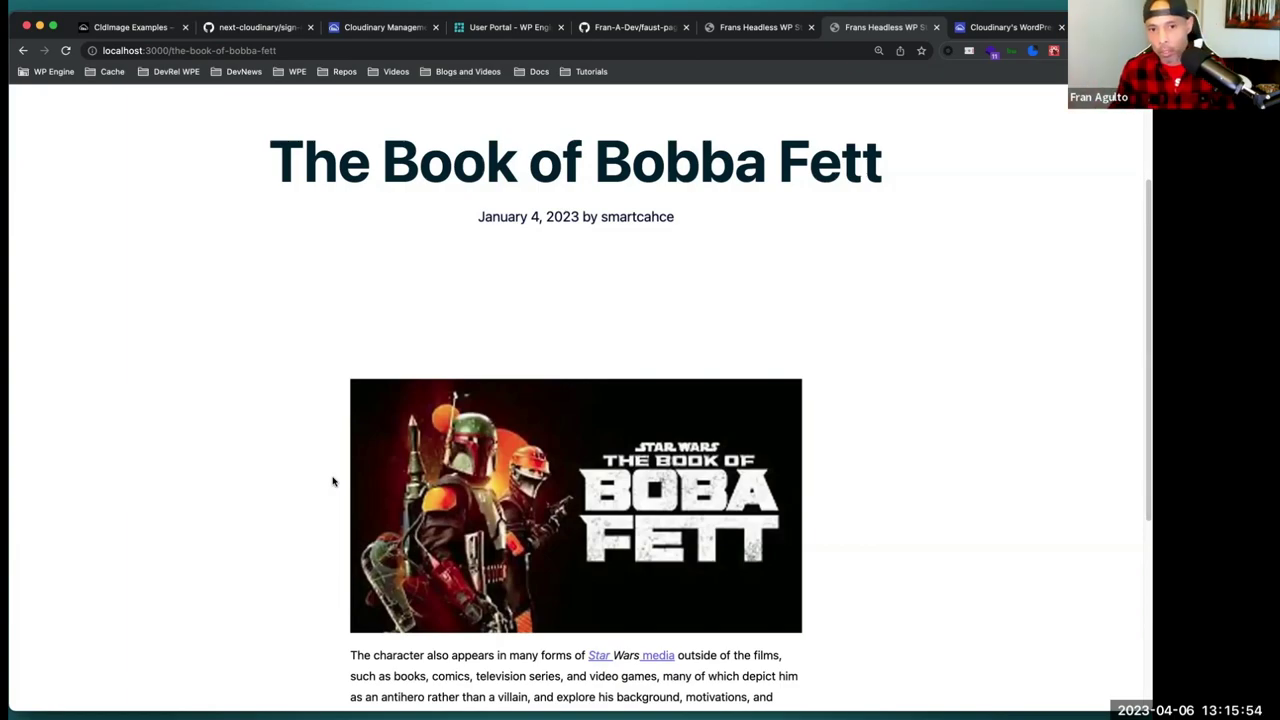
{"action": "scroll", "coordinate": [360, 480], "scroll_direction": "down", "scroll_amount": 2}
{"action": "right_click", "coordinate": [425, 399]}
{"action": "left_click", "coordinate": [449, 503]}
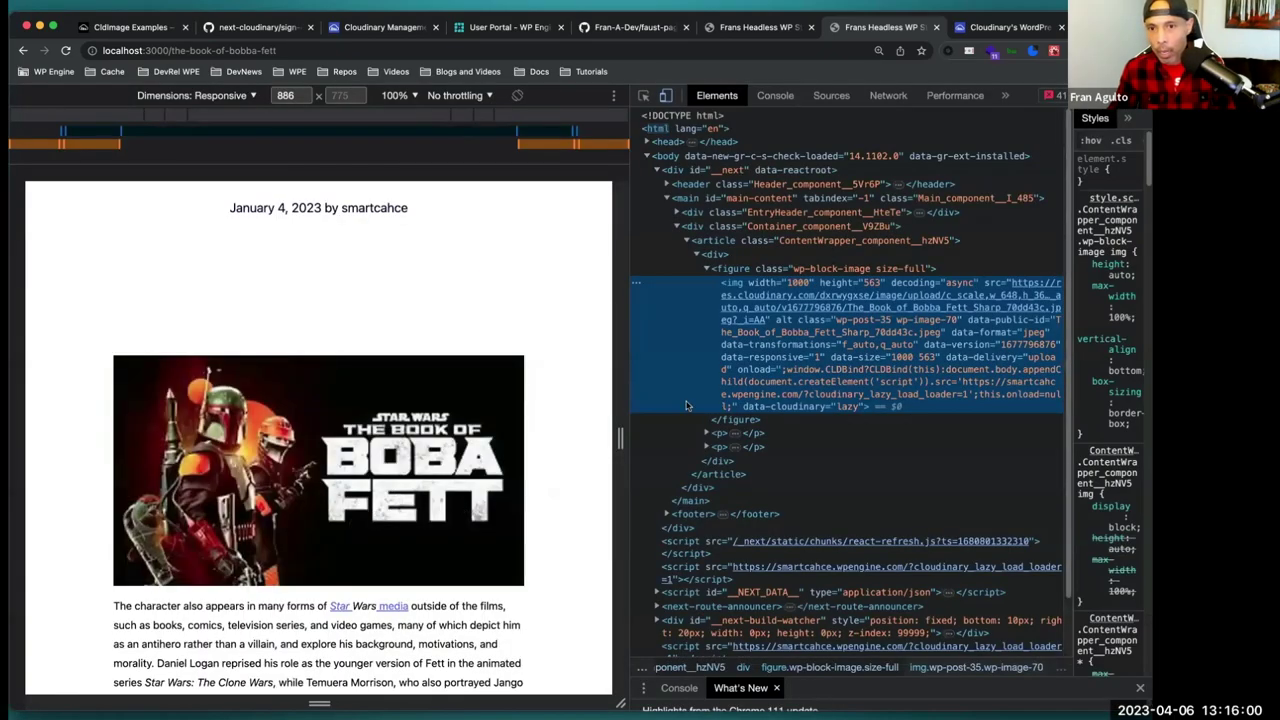
{"action": "mouse_move", "coordinate": [755, 305]}
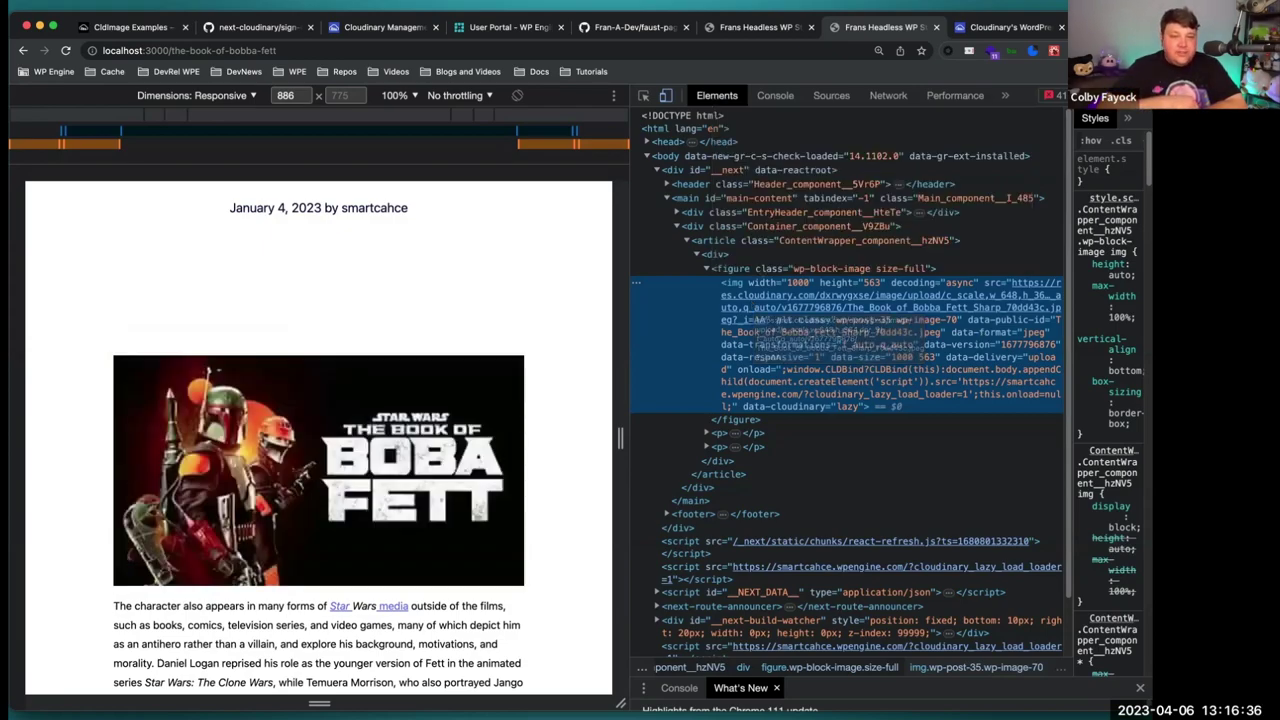
Compare the Boba Fett post on the headless and traditional front ends, ending one page back in the traditional site's history
{"action": "key", "text": "super+Tab"}
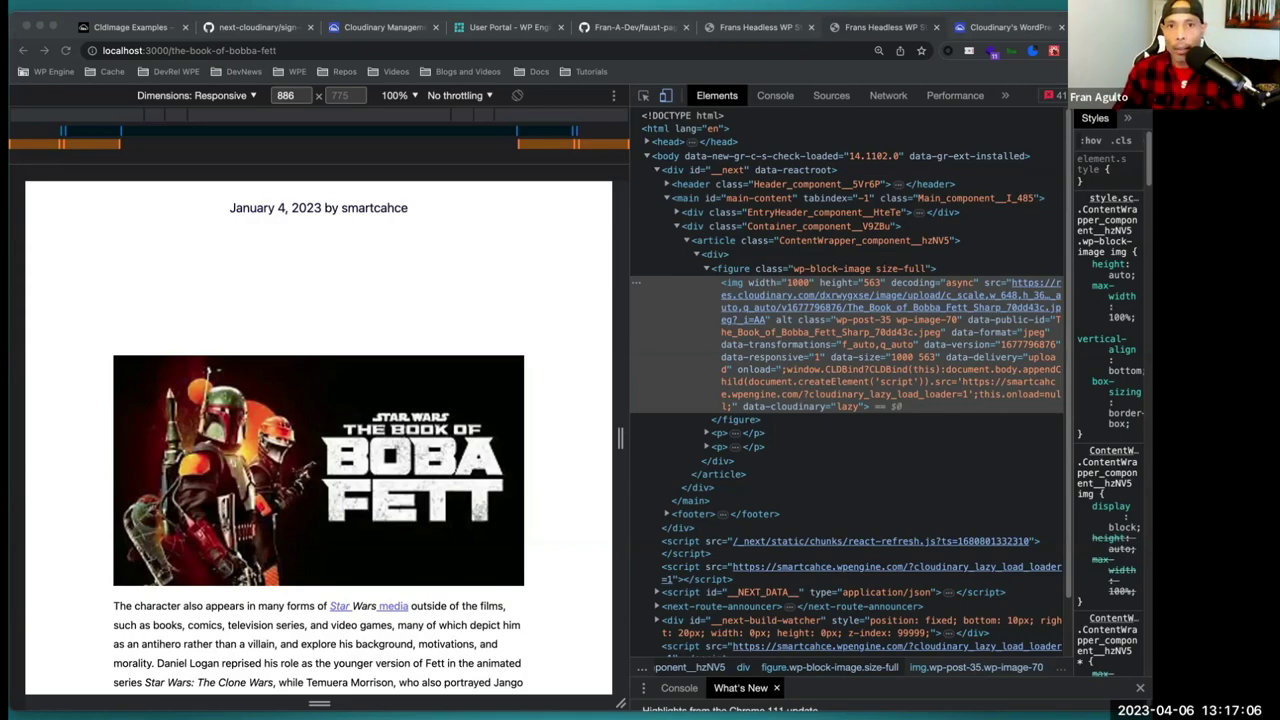
{"action": "left_click", "coordinate": [730, 35]}
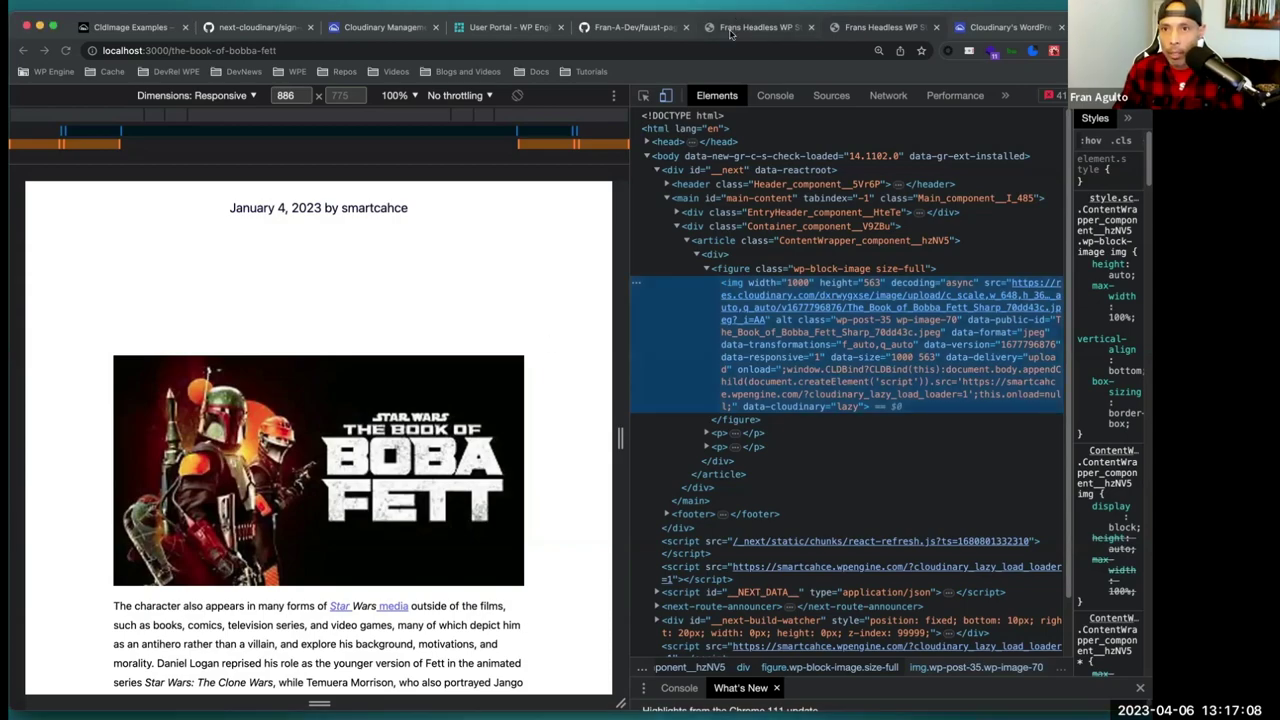
{"action": "left_click", "coordinate": [730, 35]}
{"action": "left_click", "coordinate": [865, 30]}
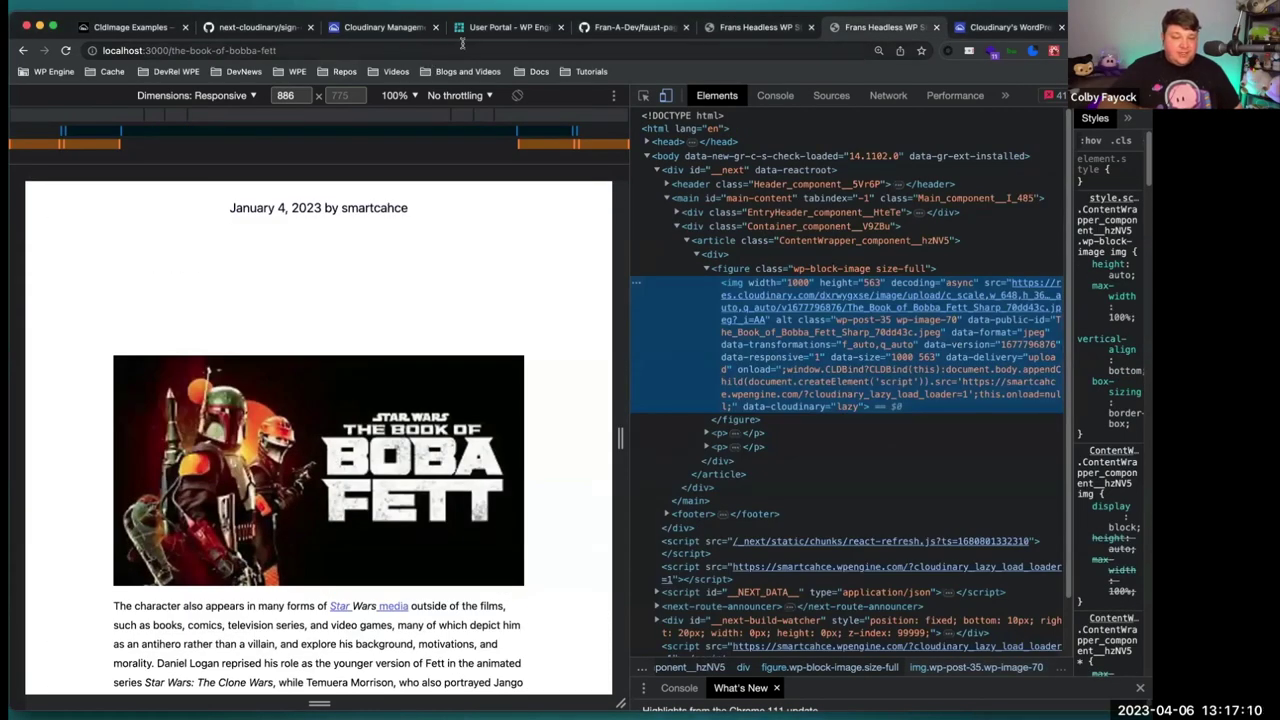
{"action": "left_click", "coordinate": [733, 33]}
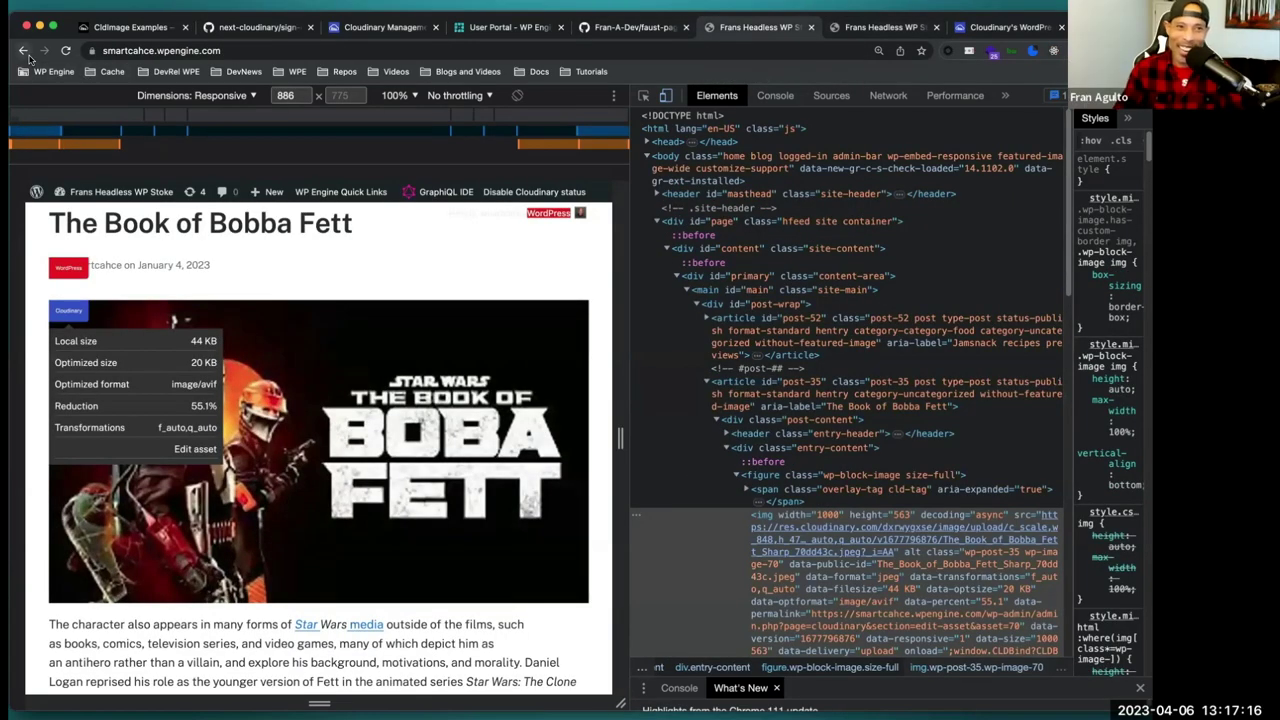
{"action": "left_click", "coordinate": [893, 34]}
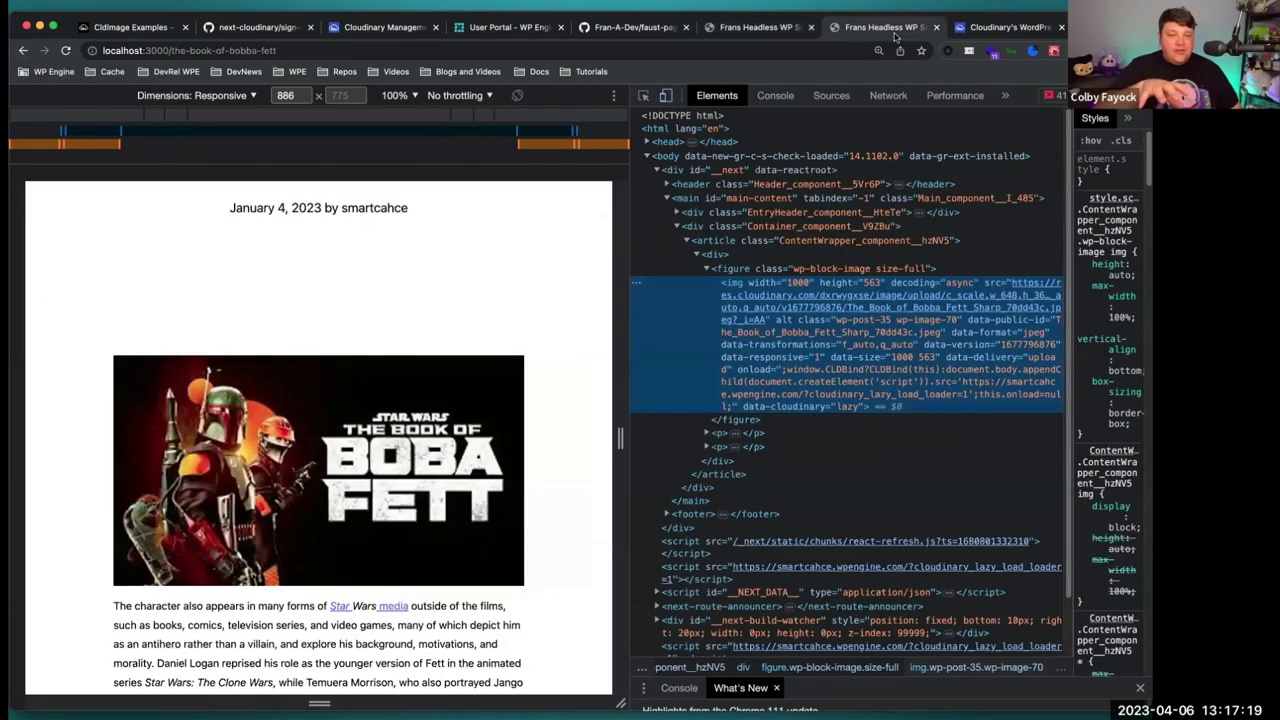
{"action": "left_click", "coordinate": [765, 33]}
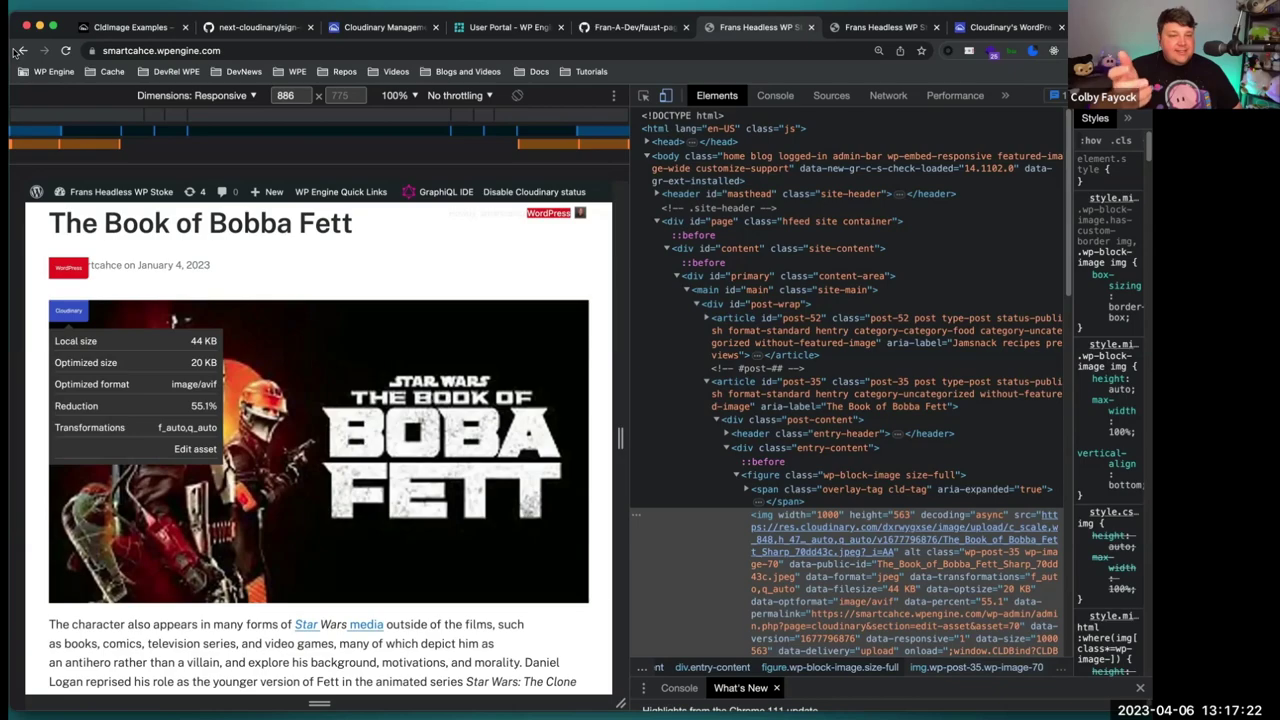
{"action": "left_click", "coordinate": [18, 51]}
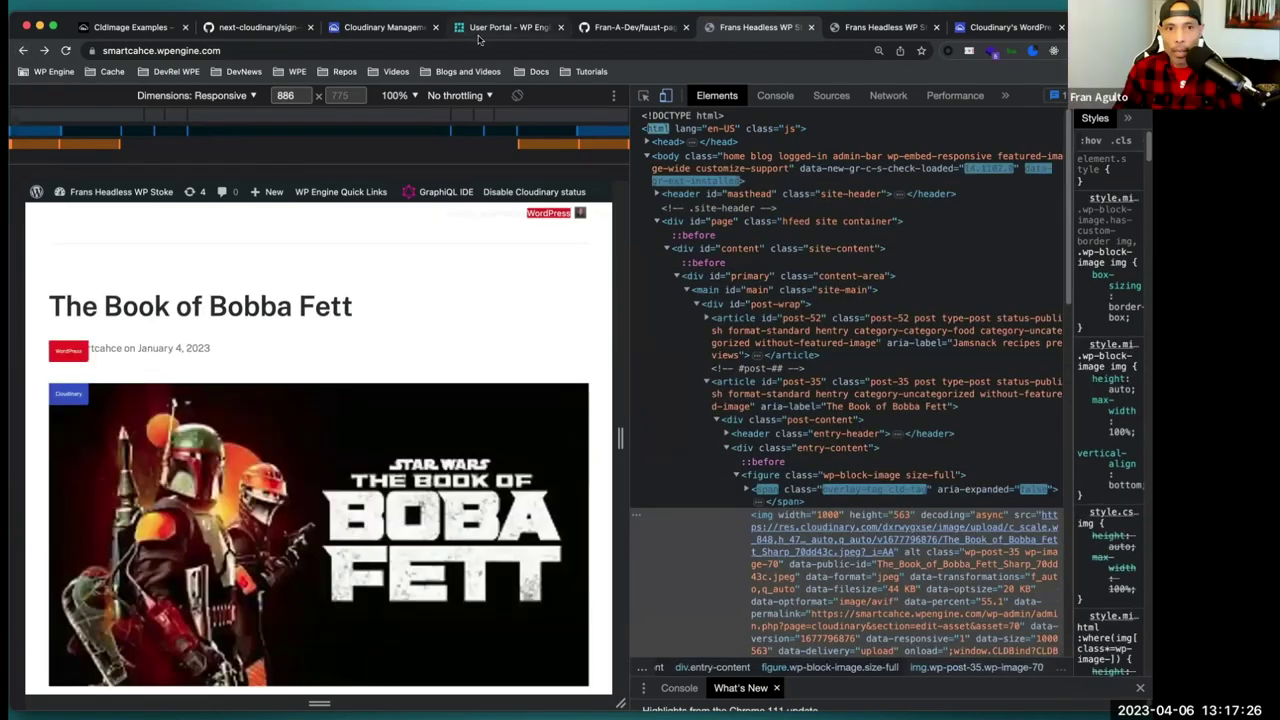
Switch to the WP Engine User Portal and open the WordPress admin of the smartcahce site
{"action": "left_click", "coordinate": [480, 36]}
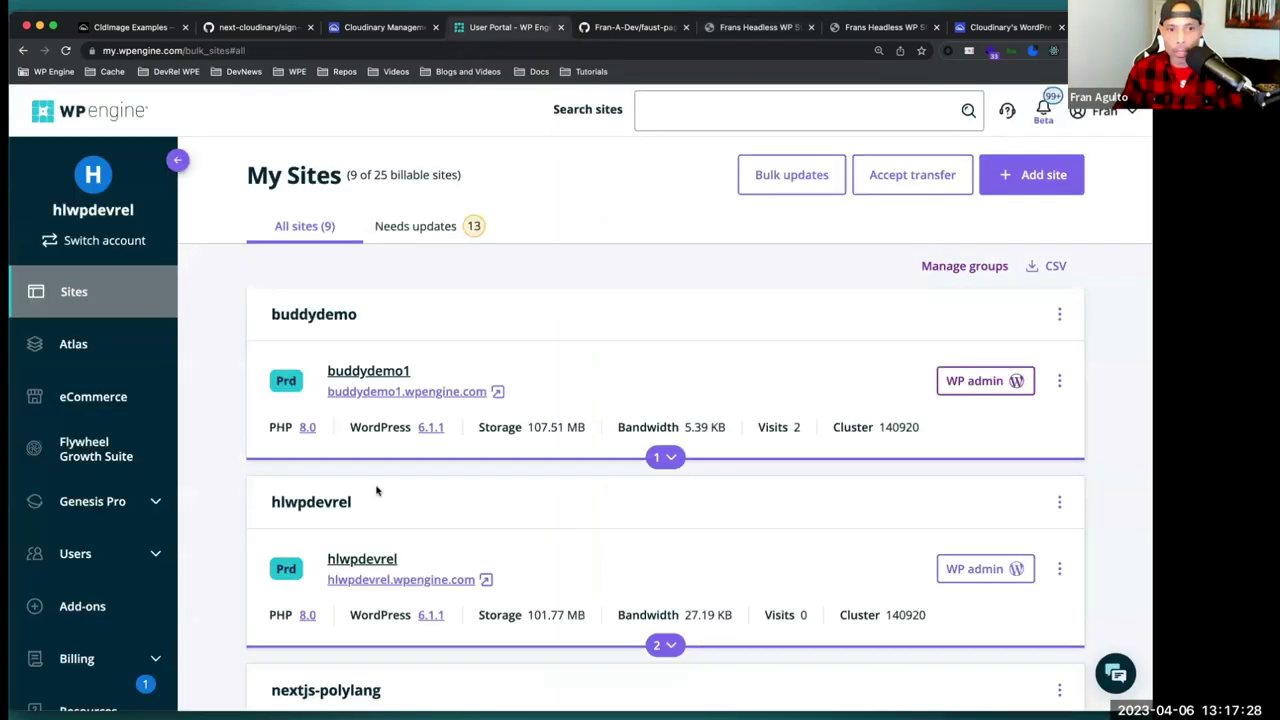
{"action": "scroll", "coordinate": [377, 490], "scroll_direction": "down", "scroll_amount": 10}
{"action": "left_click", "coordinate": [975, 484]}
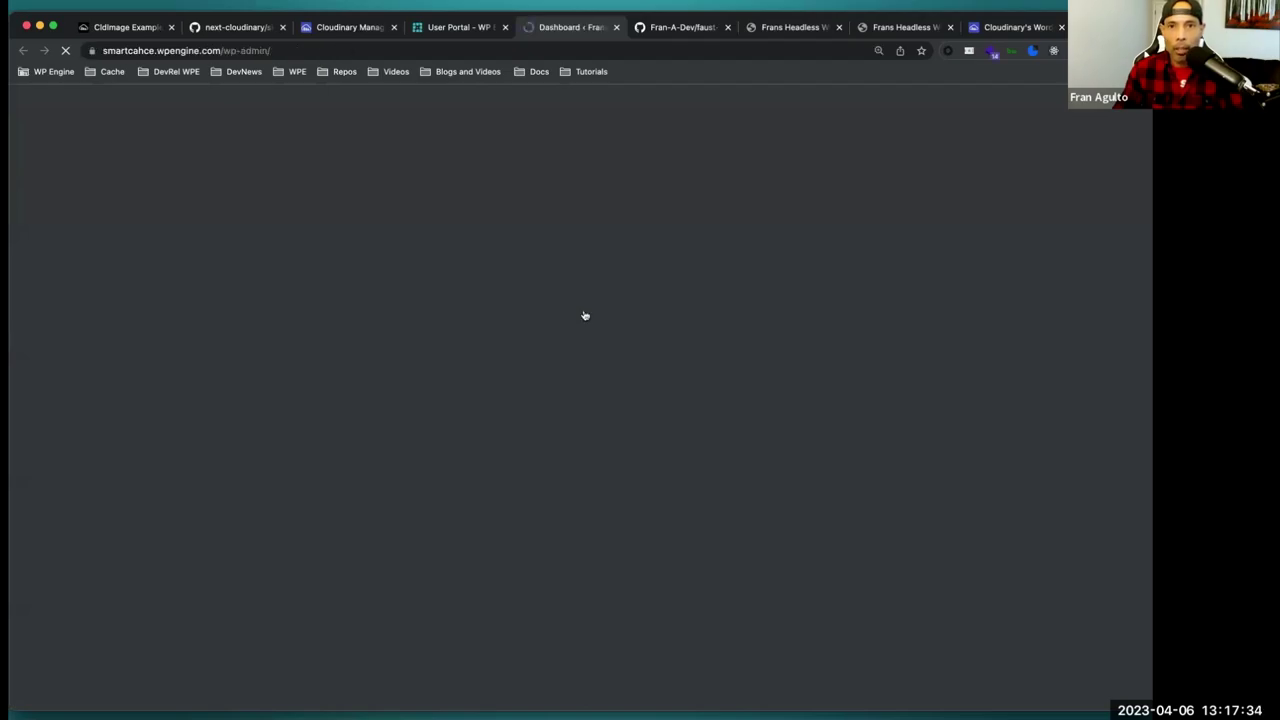
Open the Cloudinary plugin's image settings in the WordPress admin
{"action": "scroll", "coordinate": [60, 510], "scroll_direction": "down", "scroll_amount": 3}
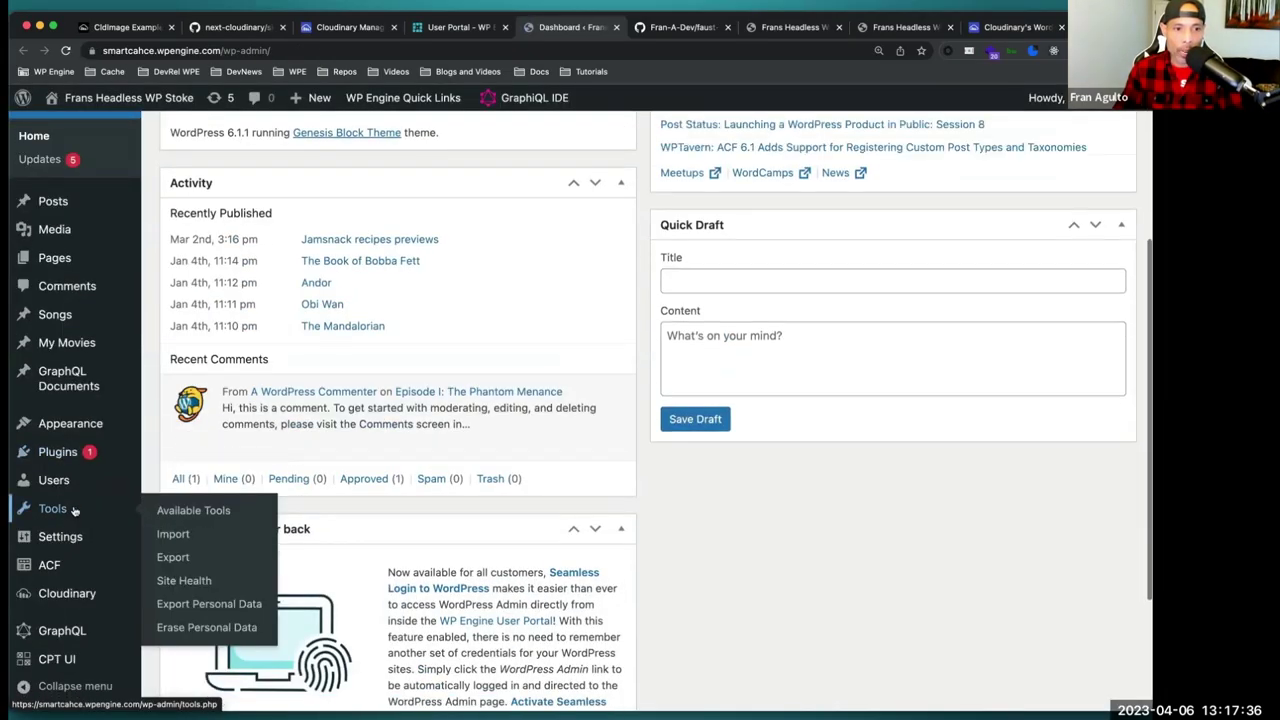
{"action": "mouse_move", "coordinate": [68, 537]}
{"action": "mouse_move", "coordinate": [82, 592]}
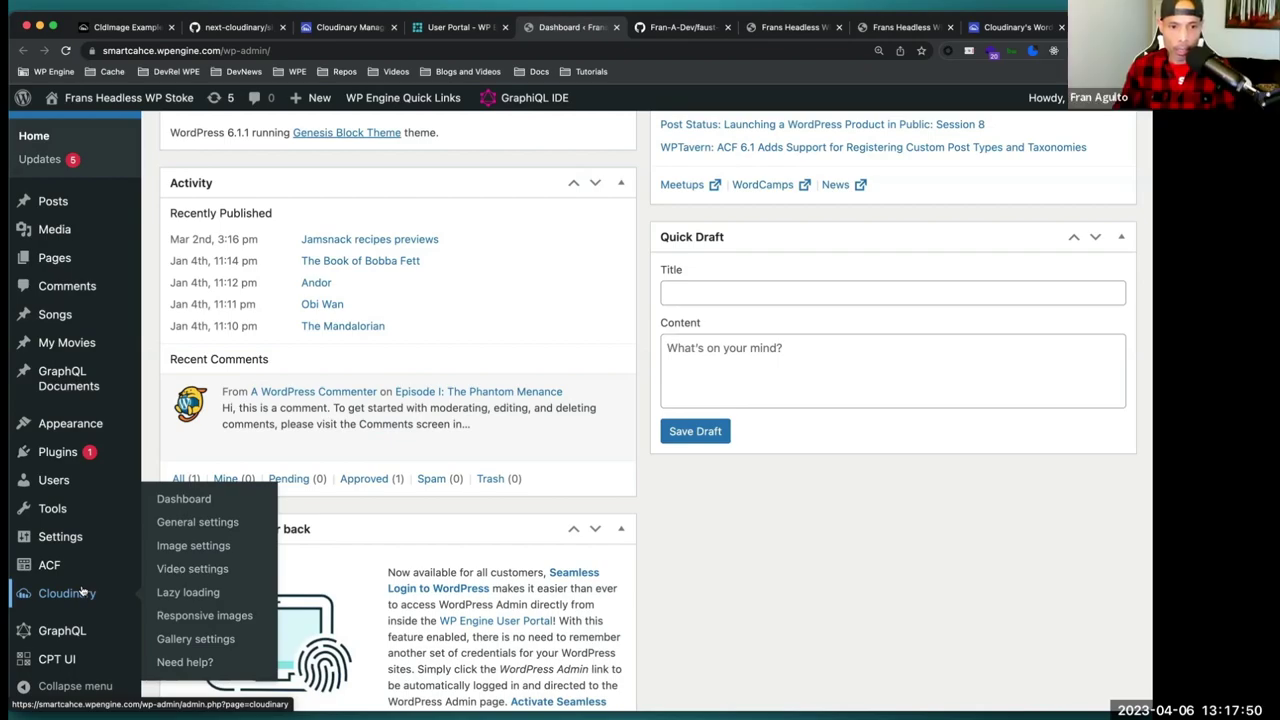
{"action": "left_click", "coordinate": [191, 551]}
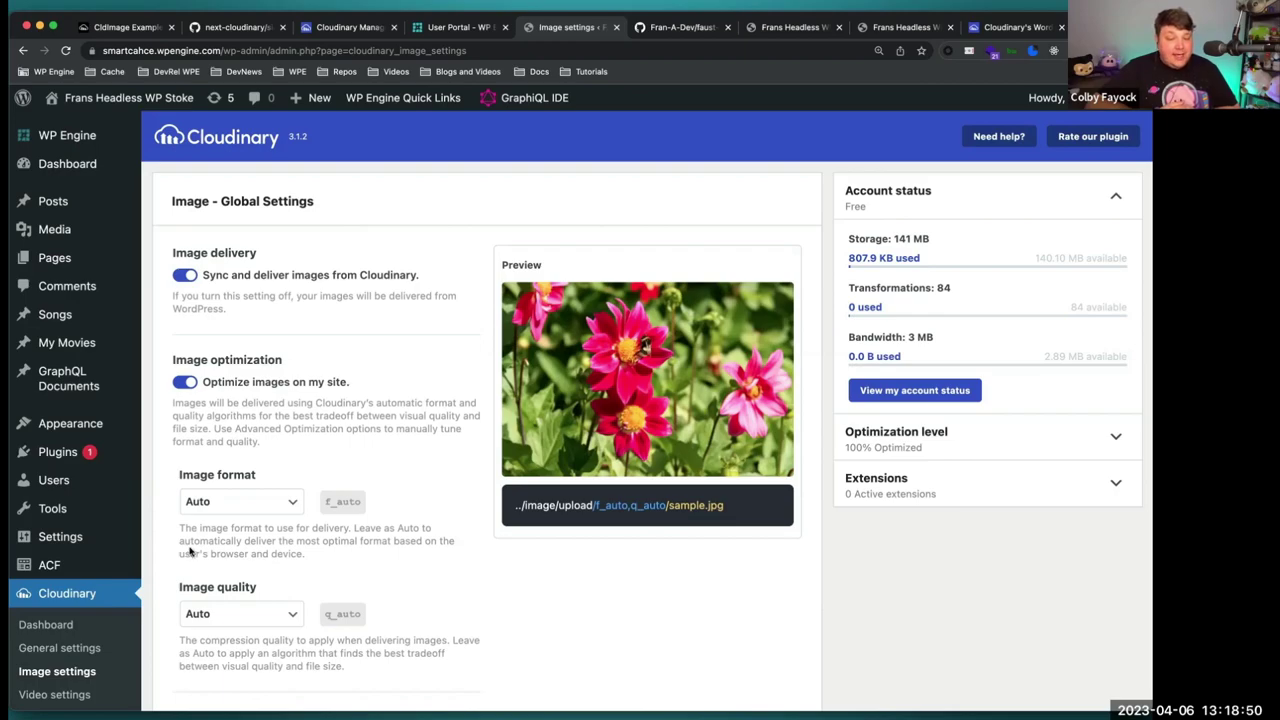
Examine the global image settings for delivery, optimization, format, quality, additional transformations and SVG support
{"action": "scroll", "coordinate": [85, 645], "scroll_direction": "down", "scroll_amount": 1}
{"action": "scroll", "coordinate": [85, 645], "scroll_direction": "down", "scroll_amount": 3}
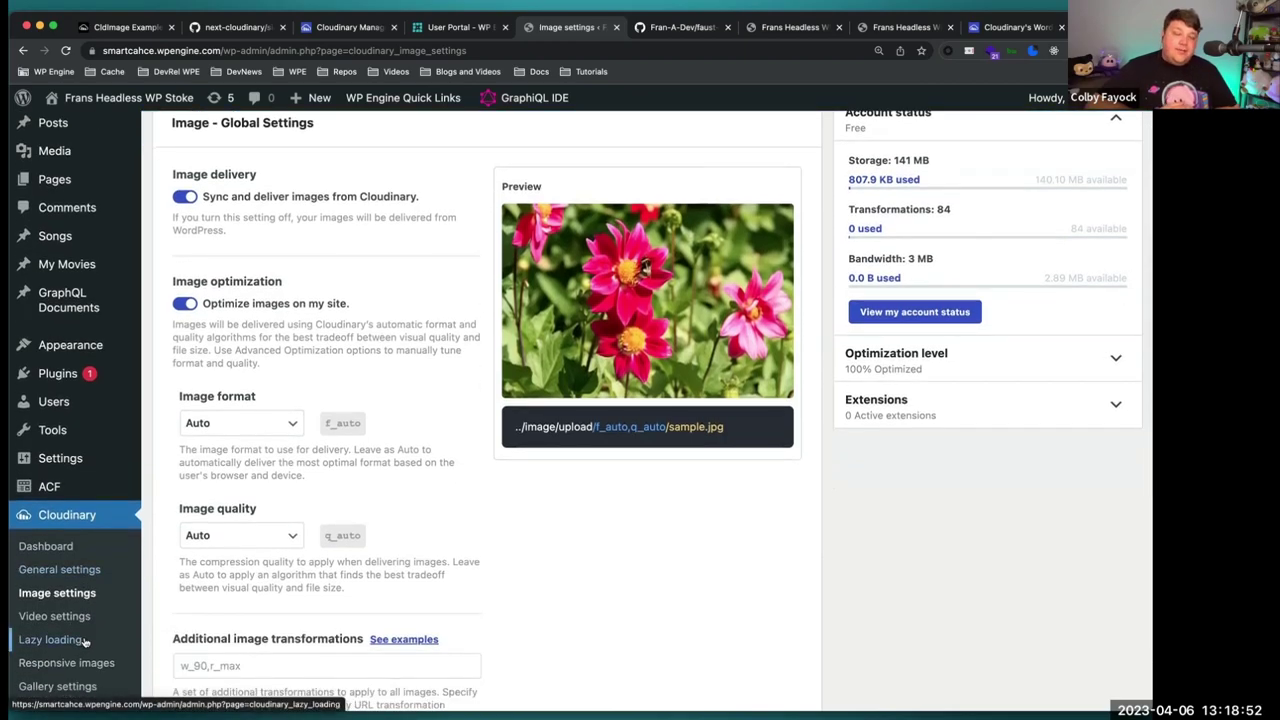
{"action": "scroll", "coordinate": [85, 645], "scroll_direction": "down", "scroll_amount": 3}
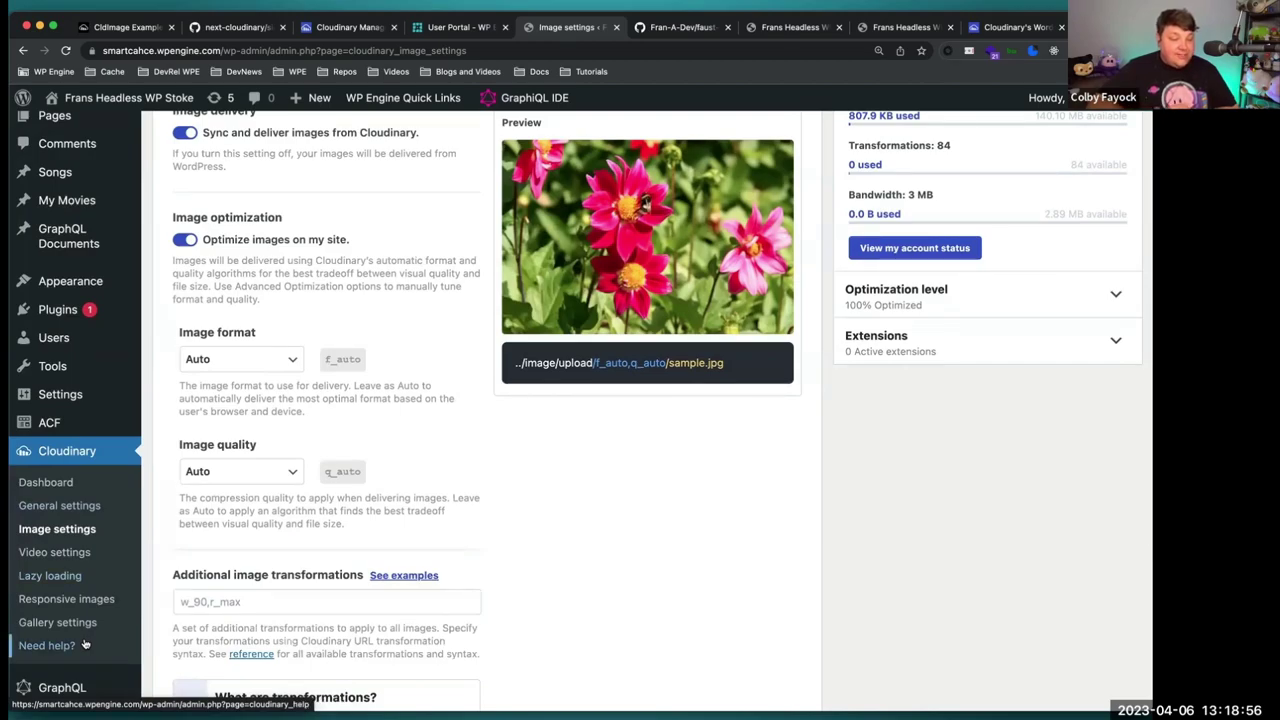
{"action": "scroll", "coordinate": [630, 476], "scroll_direction": "up", "scroll_amount": 1}
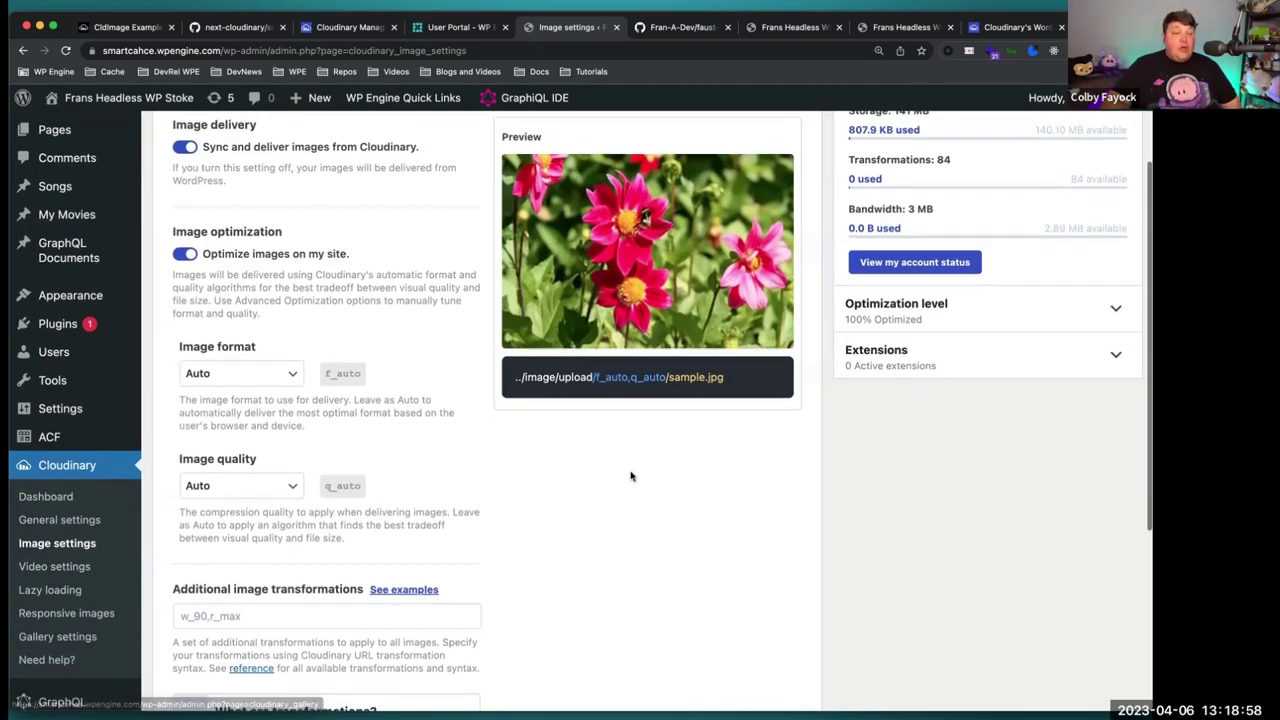
{"action": "scroll", "coordinate": [630, 476], "scroll_direction": "up", "scroll_amount": 1}
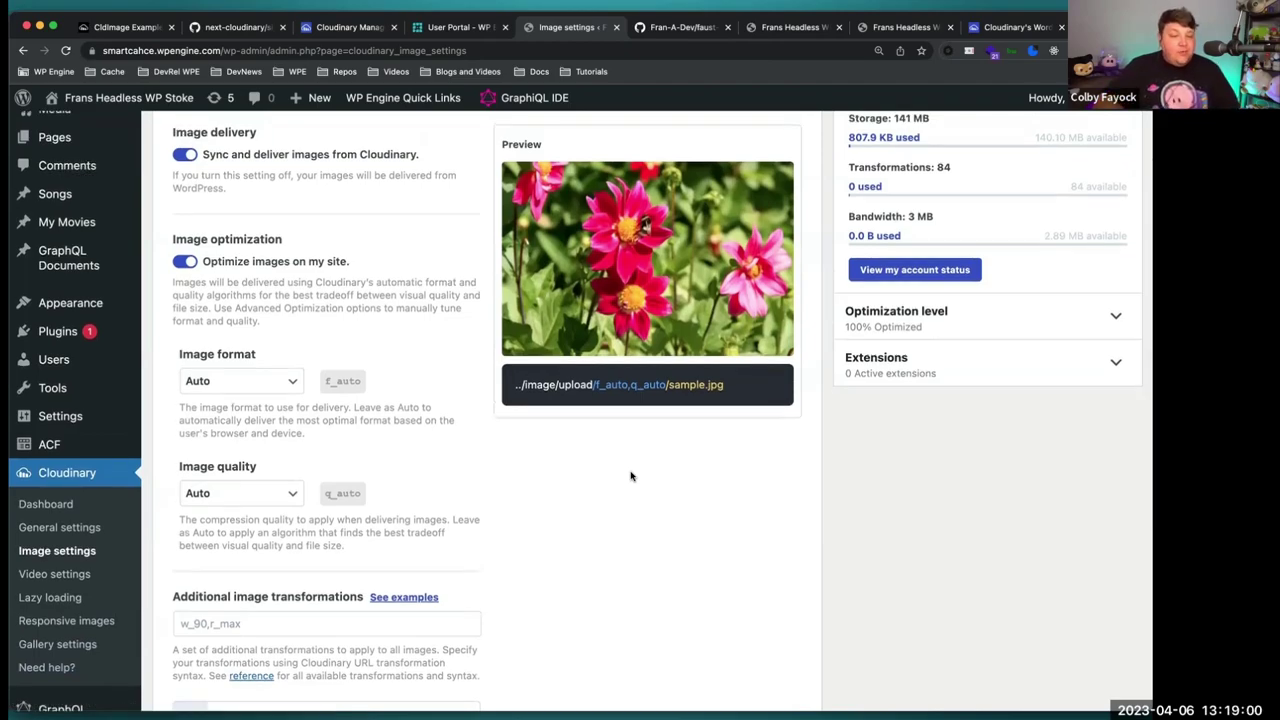
{"action": "scroll", "coordinate": [630, 476], "scroll_direction": "down", "scroll_amount": 5}
{"action": "scroll", "coordinate": [630, 476], "scroll_direction": "up", "scroll_amount": 2}
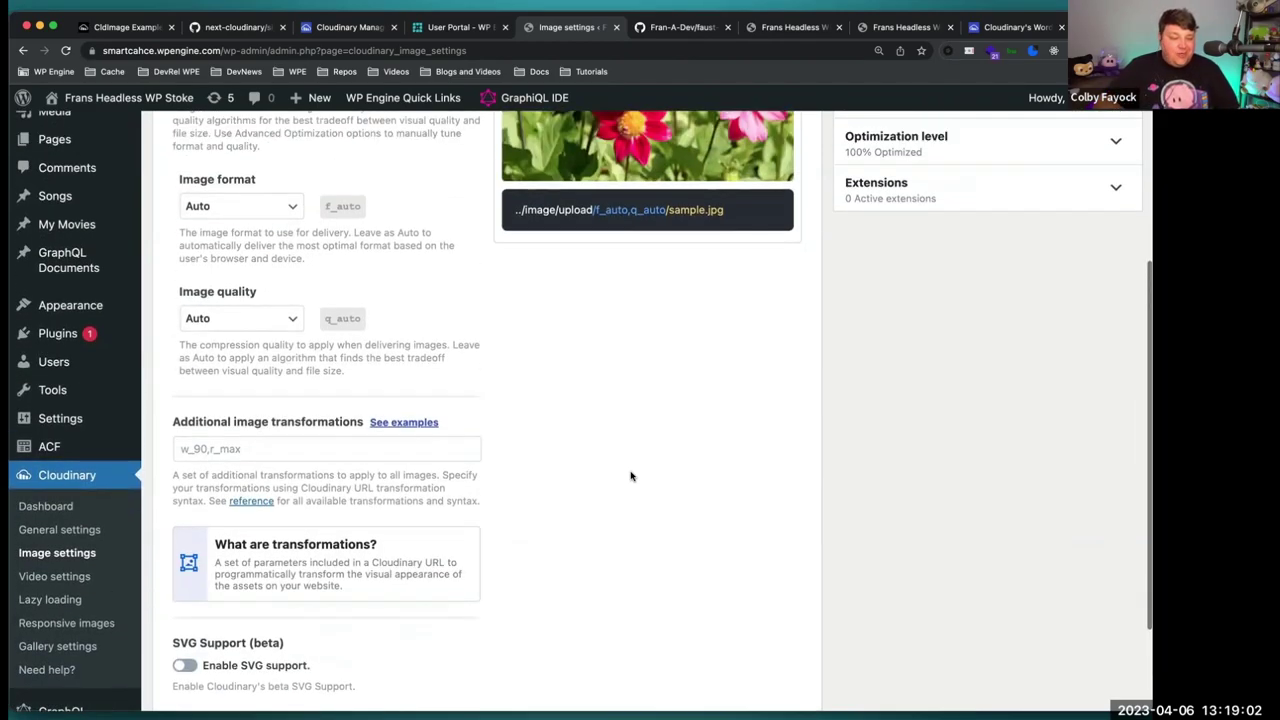
{"action": "scroll", "coordinate": [630, 476], "scroll_direction": "up", "scroll_amount": 1}
{"action": "scroll", "coordinate": [630, 476], "scroll_direction": "up", "scroll_amount": 1}
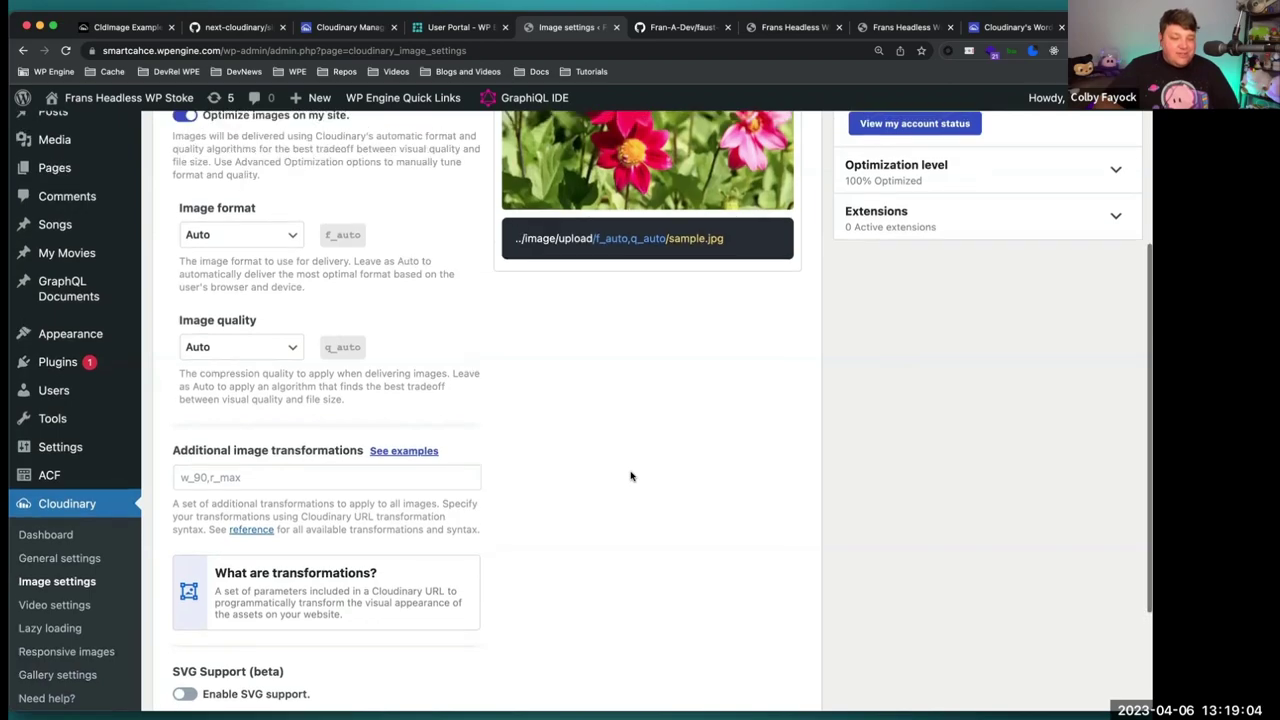
{"action": "scroll", "coordinate": [630, 476], "scroll_direction": "up", "scroll_amount": 4}
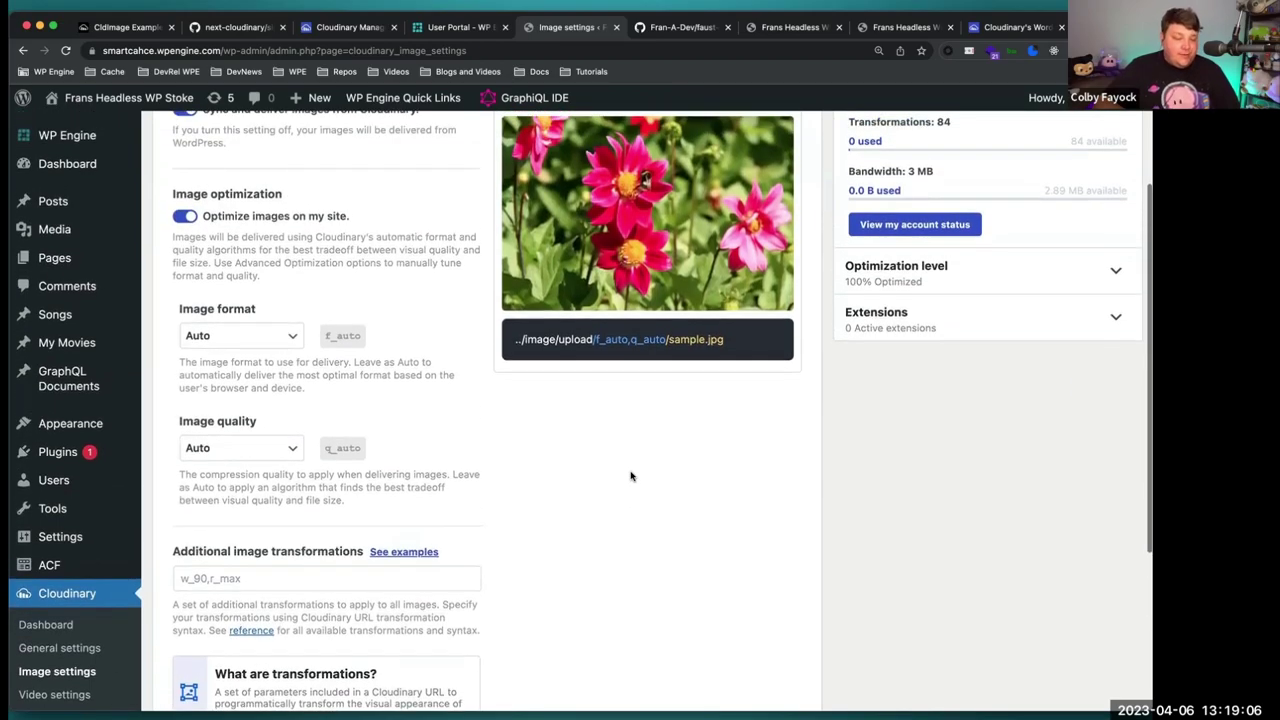
{"action": "scroll", "coordinate": [630, 476], "scroll_direction": "up", "scroll_amount": 3}
{"action": "scroll", "coordinate": [630, 500], "scroll_direction": "up", "scroll_amount": 2}
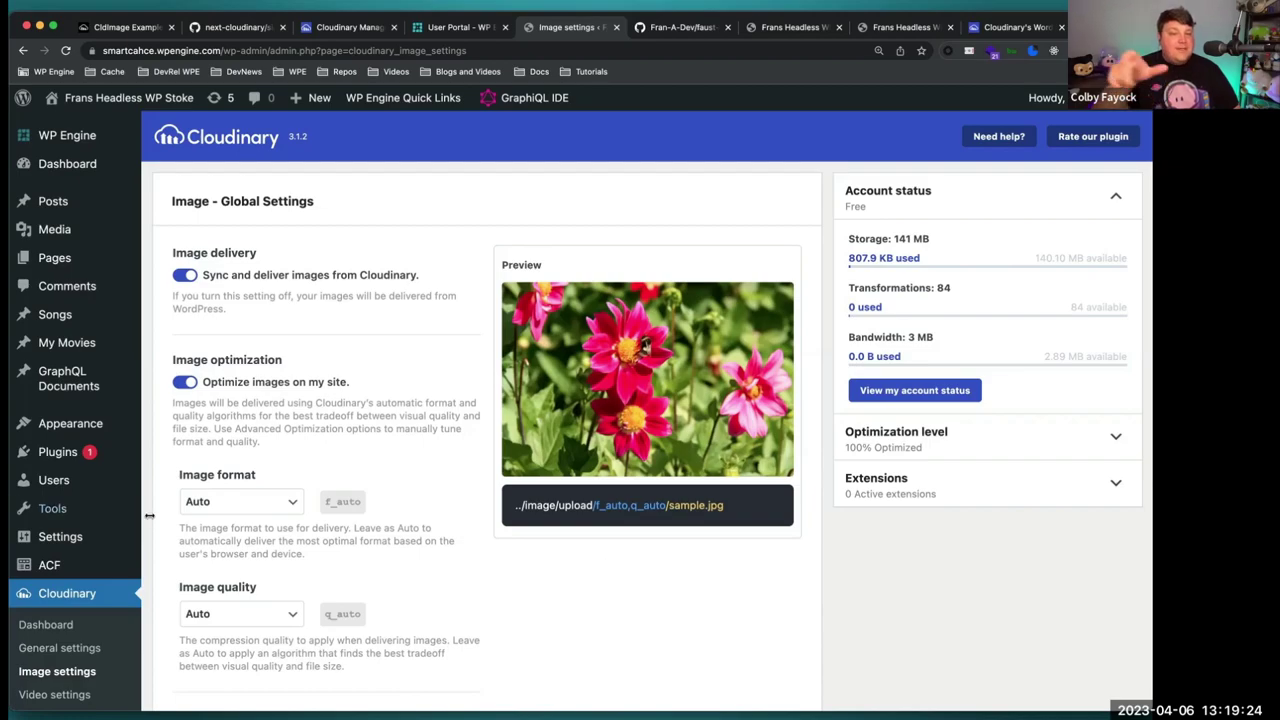
Open the The-Book-of-Bobba-Fett image's details from the Media Library and view its attachment page
{"action": "mouse_move", "coordinate": [50, 570]}
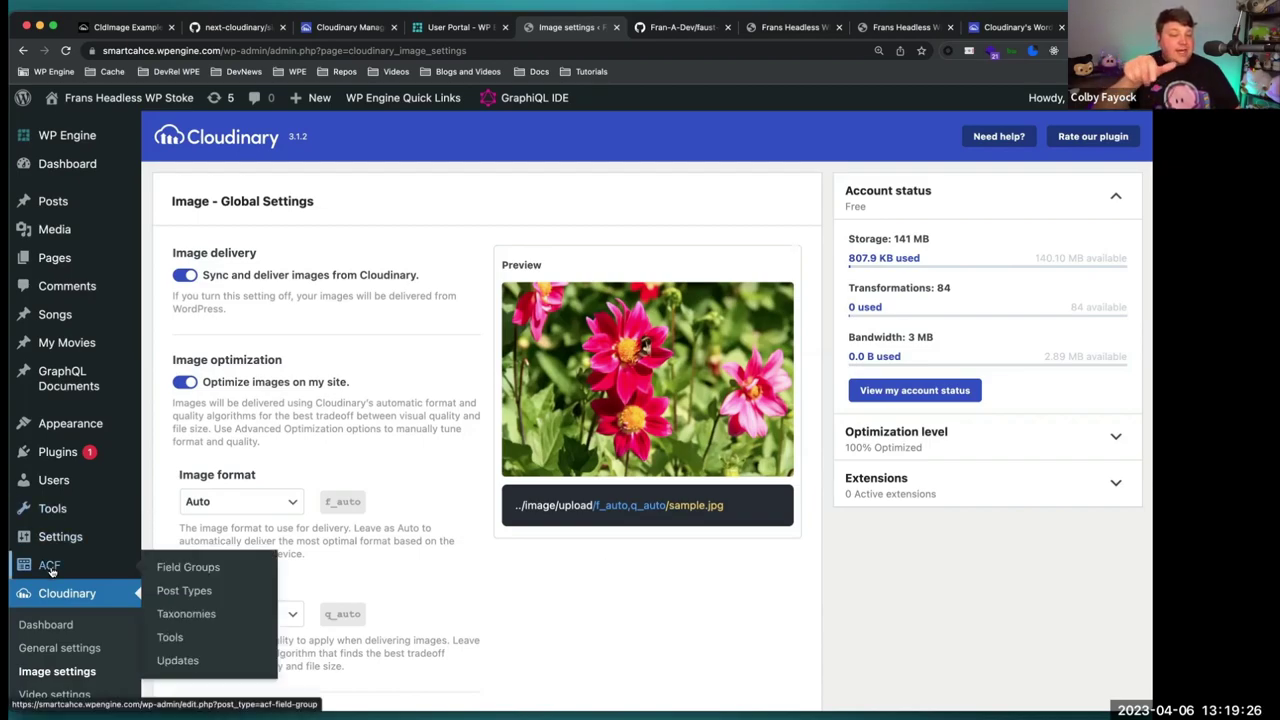
{"action": "mouse_move", "coordinate": [81, 231]}
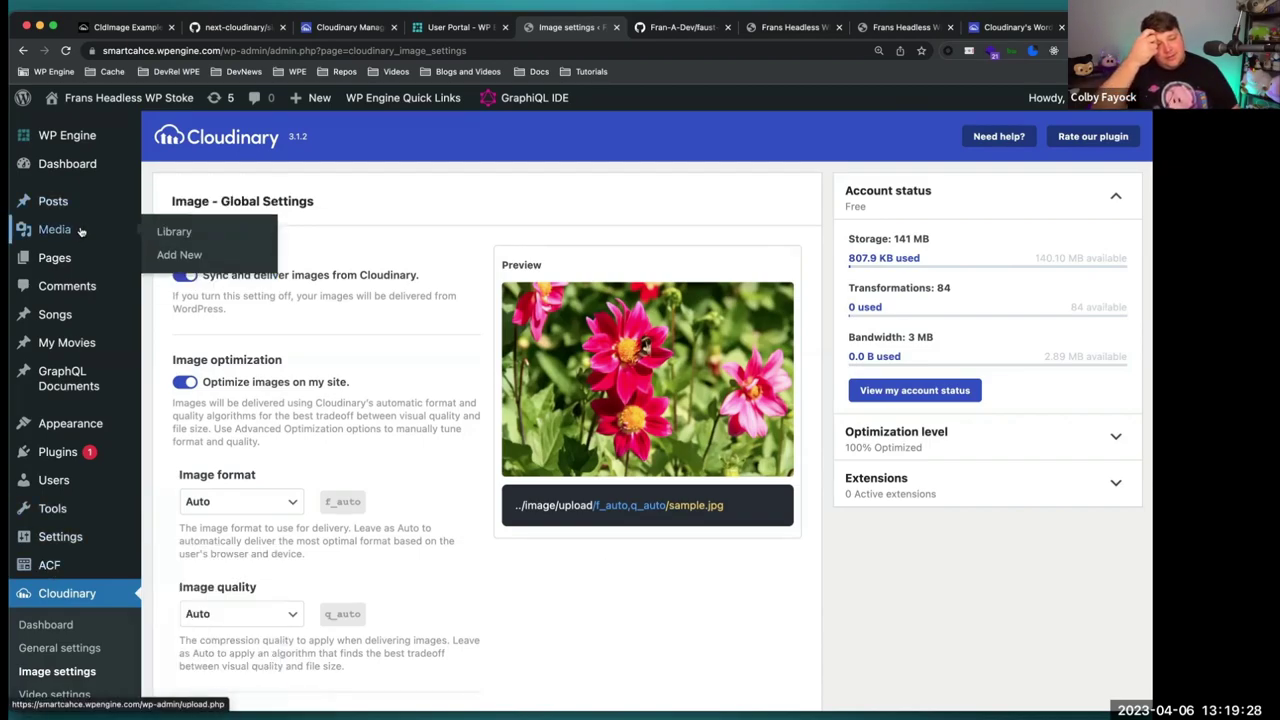
{"action": "left_click", "coordinate": [81, 231]}
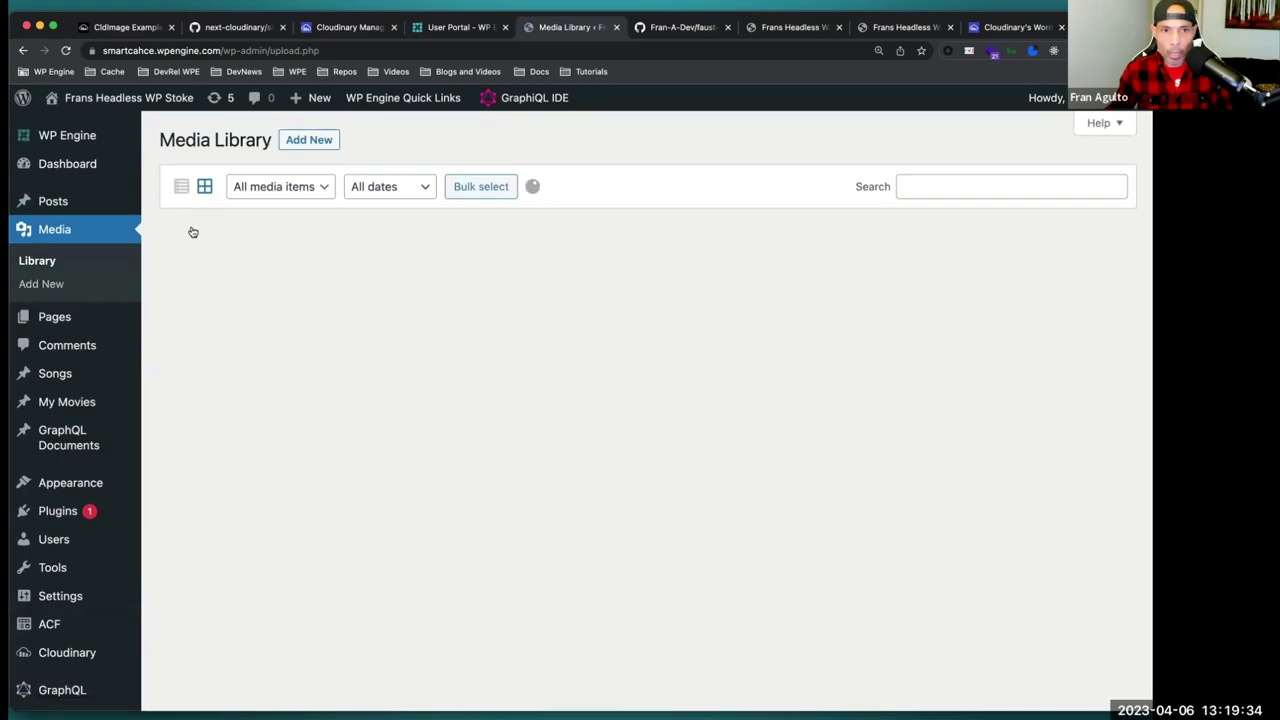
{"action": "left_click", "coordinate": [338, 280]}
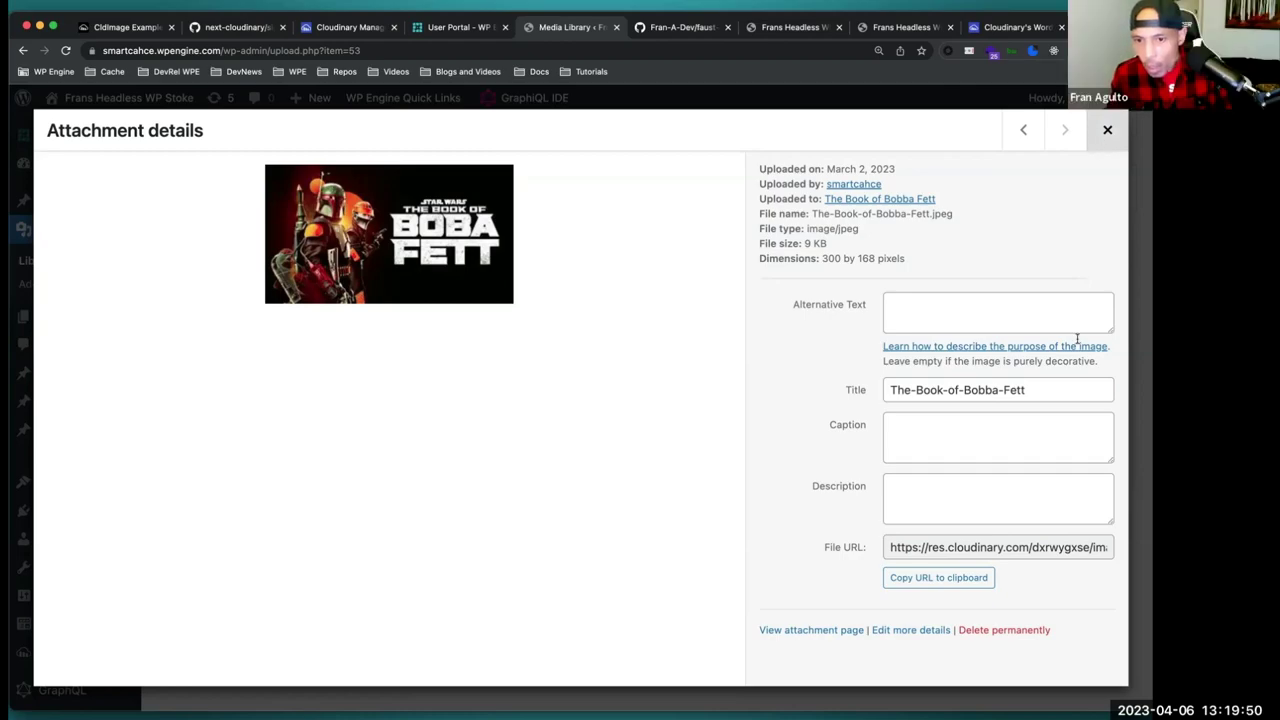
{"action": "left_click", "coordinate": [818, 631]}
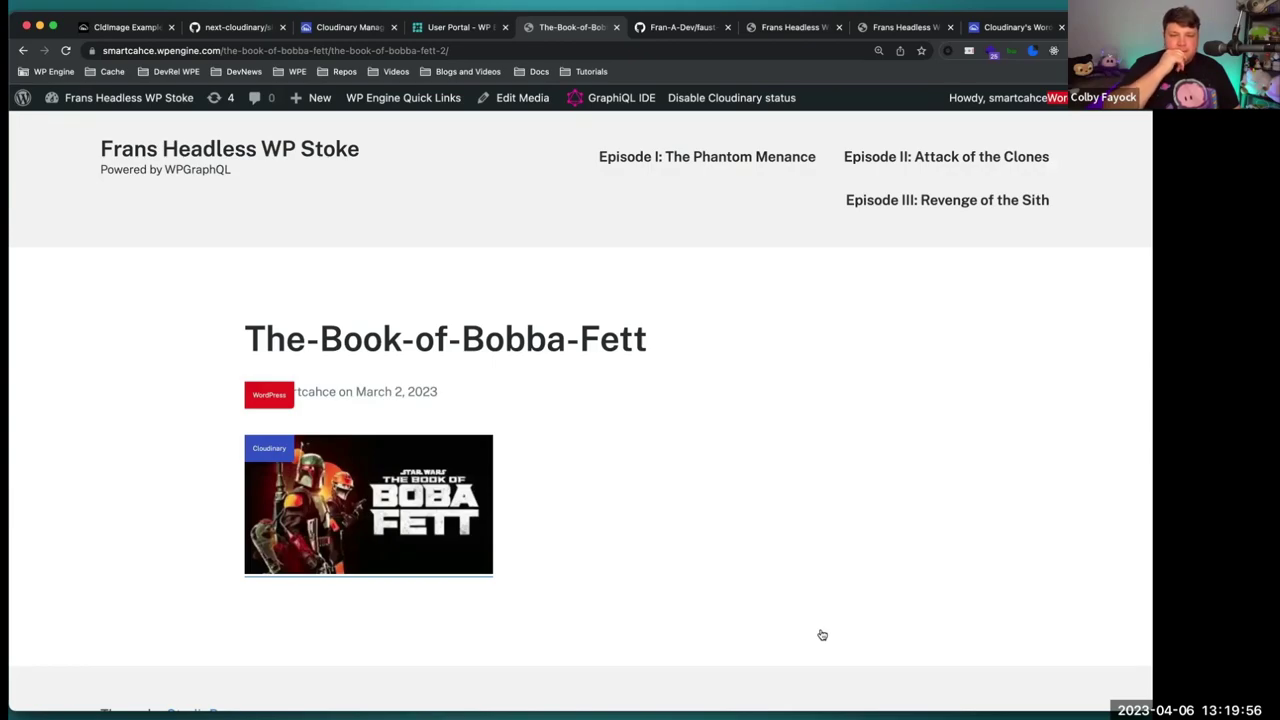
Return to the Media Library through the site dashboard and show the media items as a list
{"action": "mouse_move", "coordinate": [81, 110]}
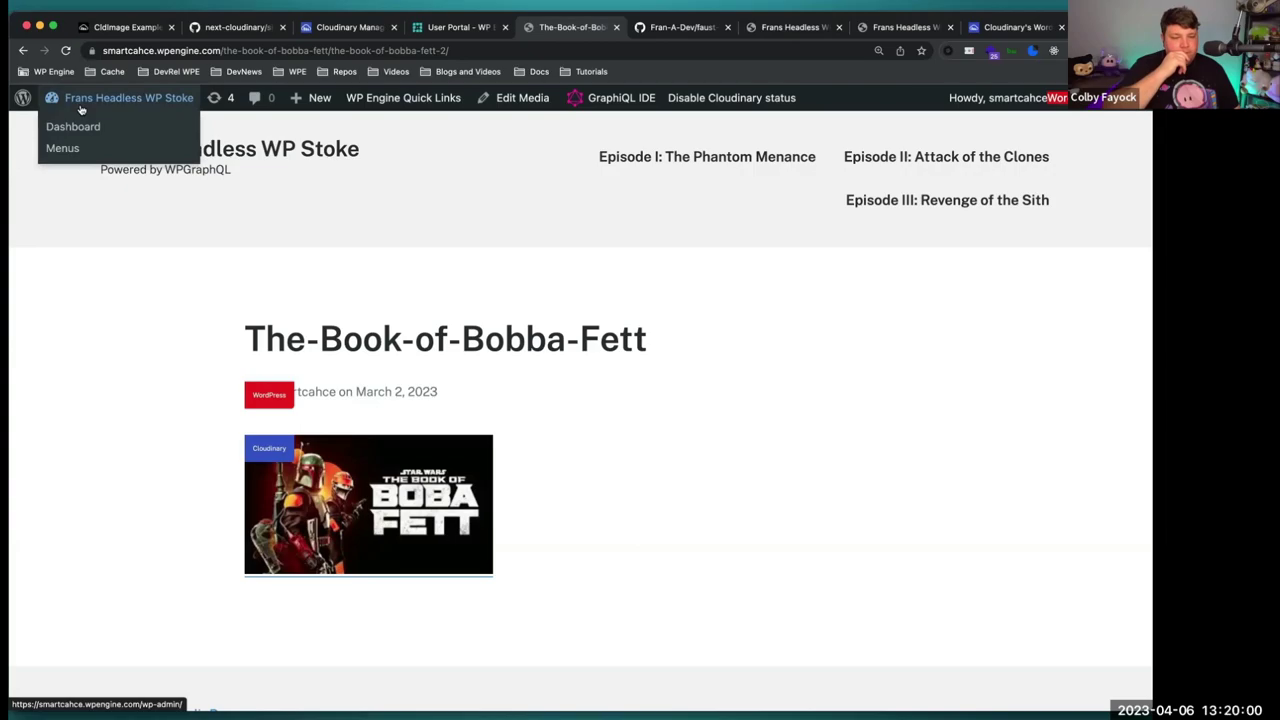
{"action": "left_click", "coordinate": [81, 110]}
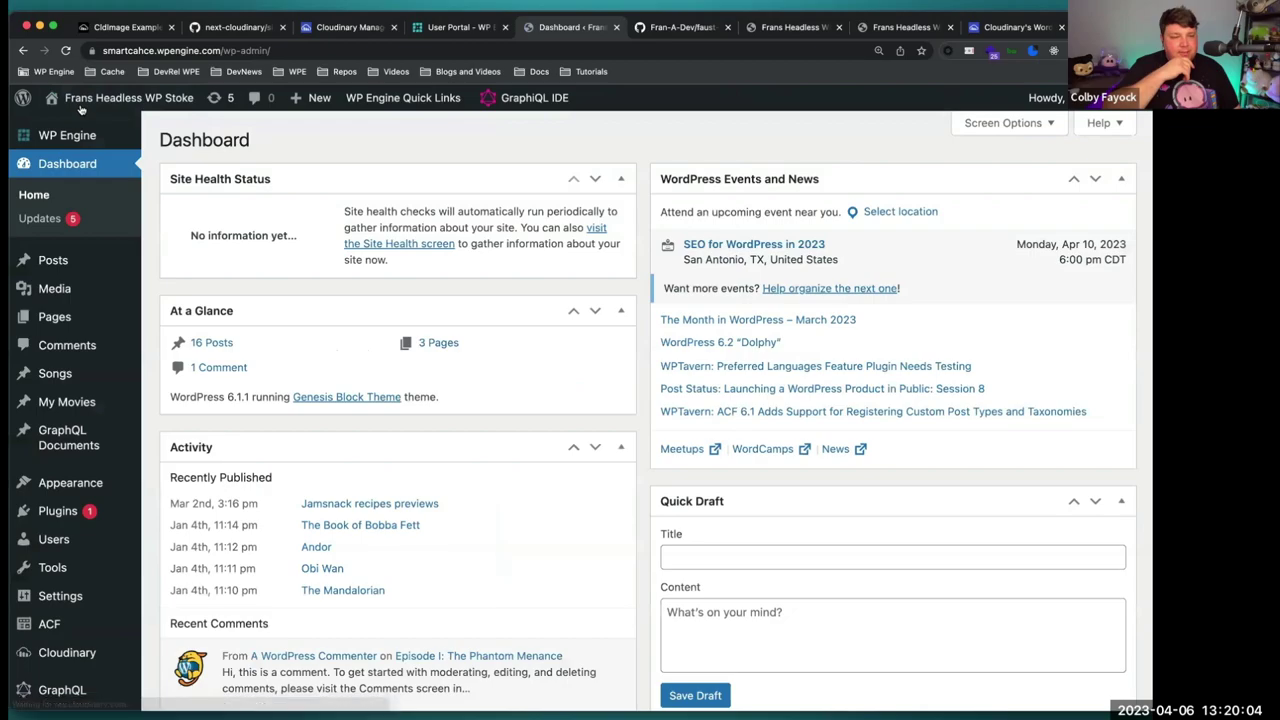
{"action": "mouse_move", "coordinate": [60, 289]}
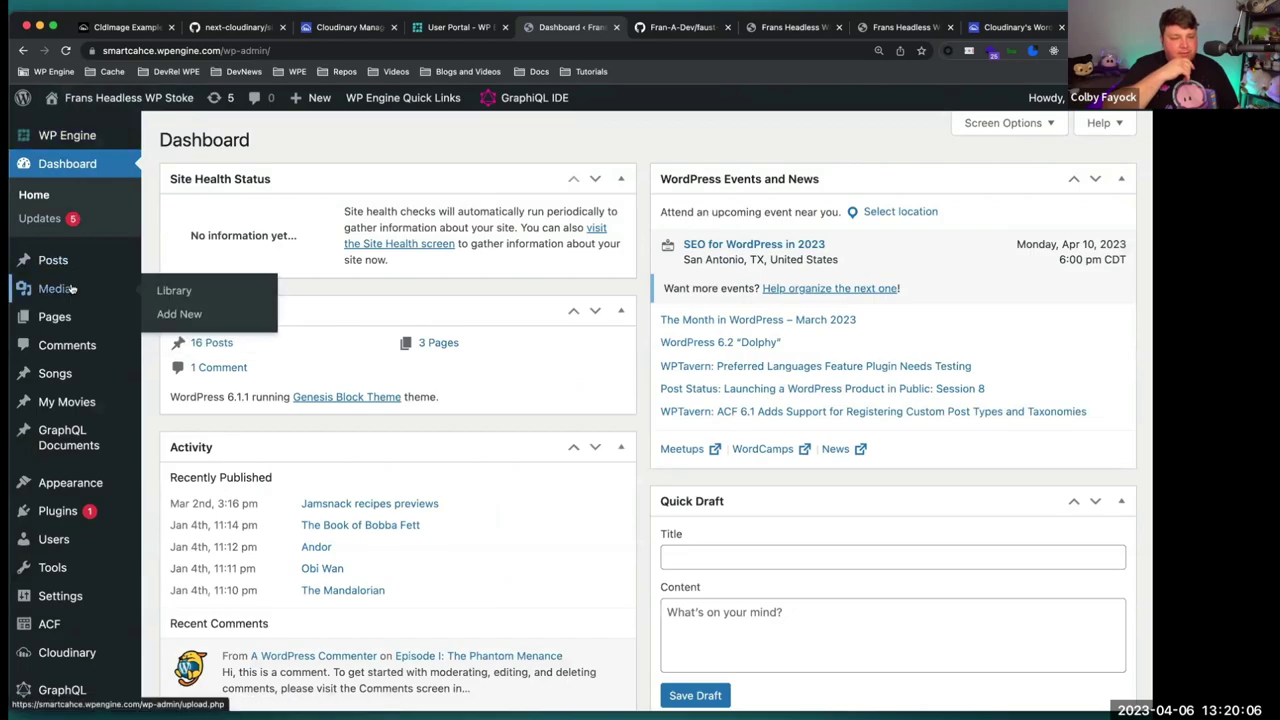
{"action": "left_click", "coordinate": [160, 291]}
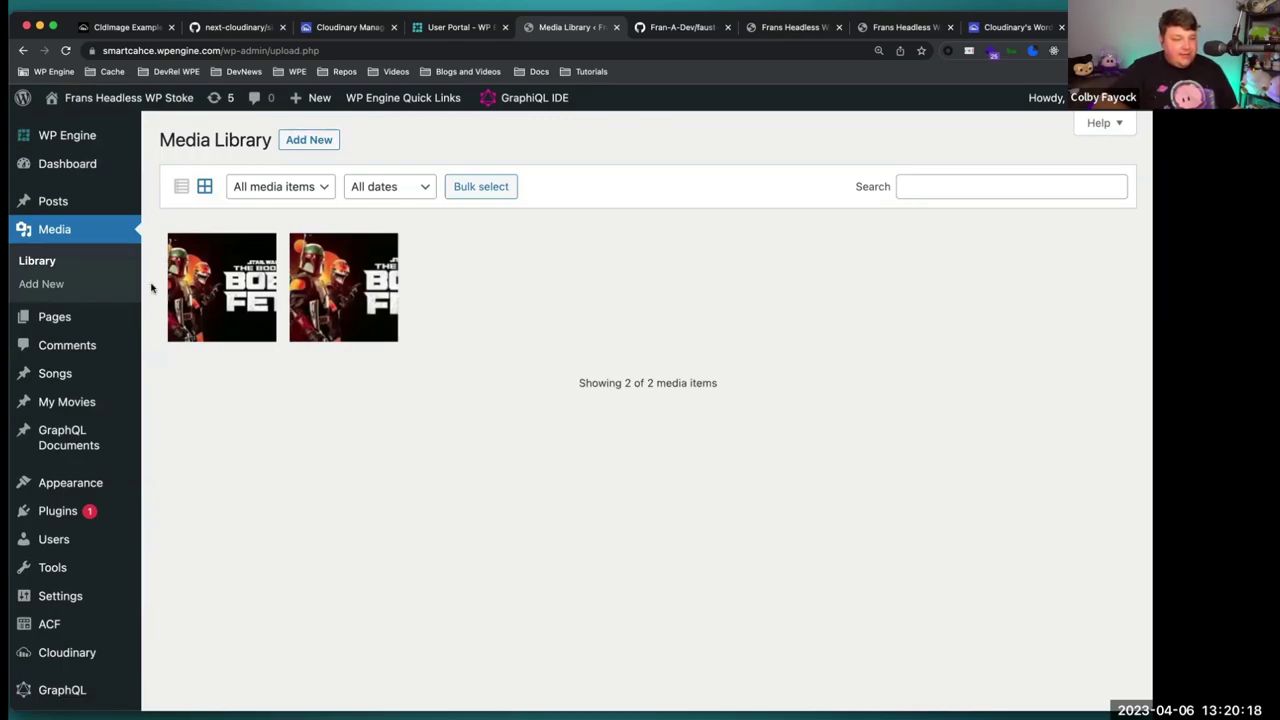
{"action": "left_click", "coordinate": [180, 188]}
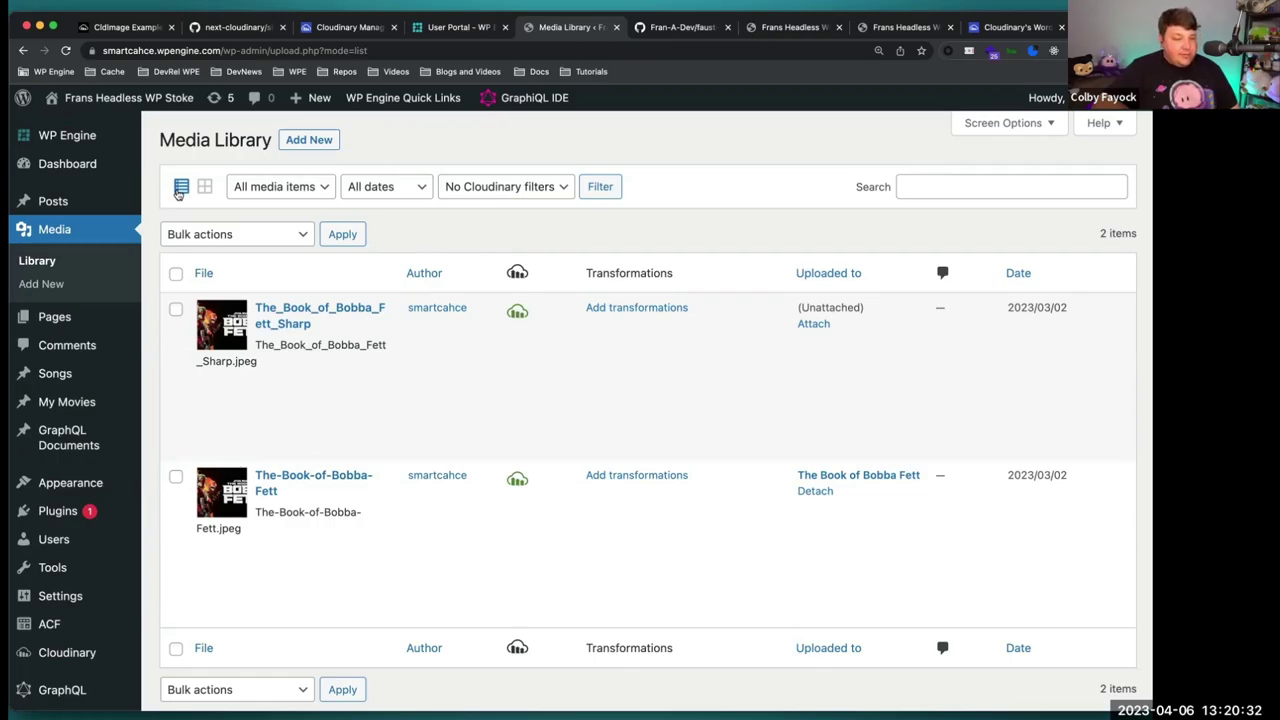
Check the Cloudinary sync status of The_Book_of_Bobba_Fett_Sharp and open its transformations for editing
{"action": "mouse_move", "coordinate": [516, 310]}
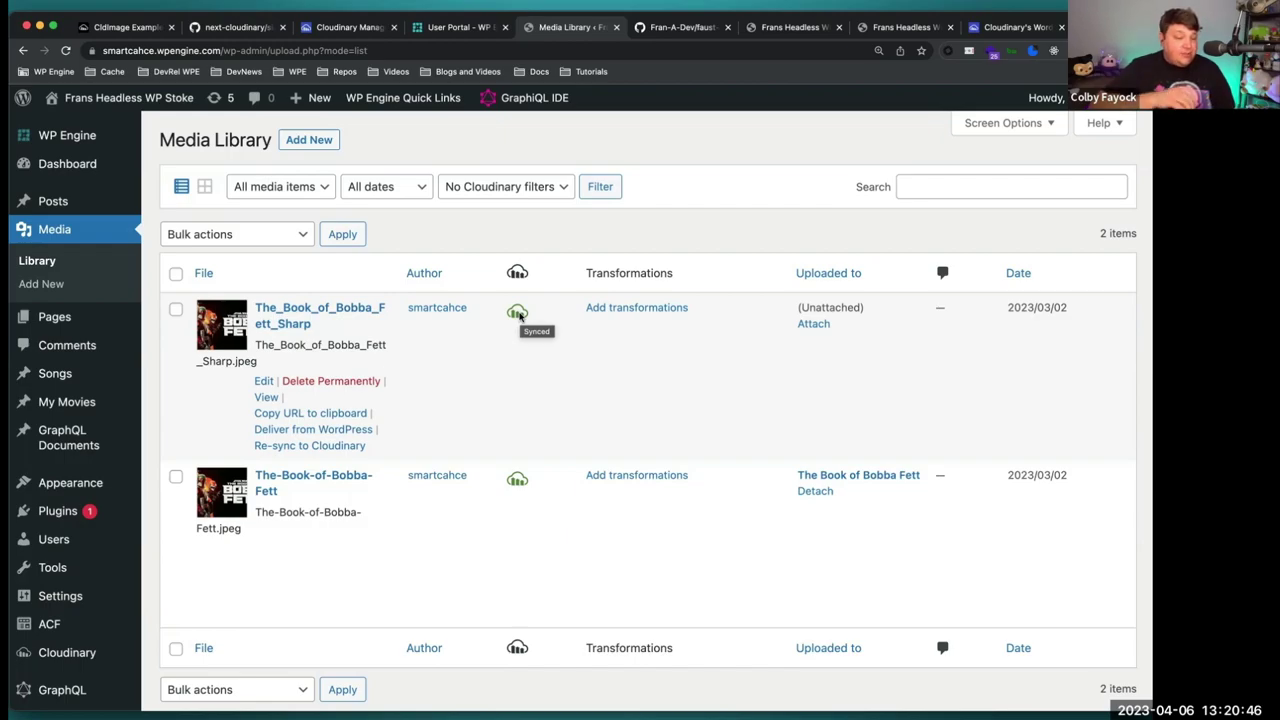
{"action": "left_click", "coordinate": [606, 308]}
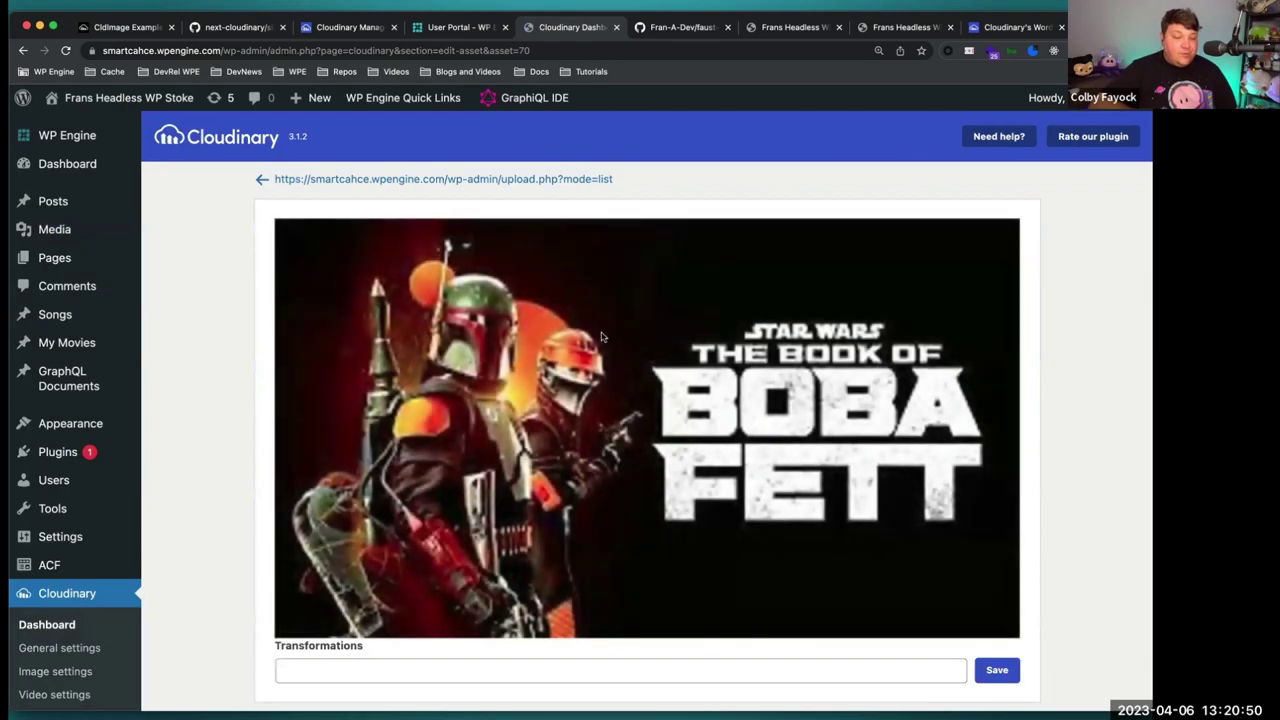
{"action": "scroll", "coordinate": [601, 337], "scroll_direction": "down", "scroll_amount": 5}
{"action": "left_click", "coordinate": [573, 471]}
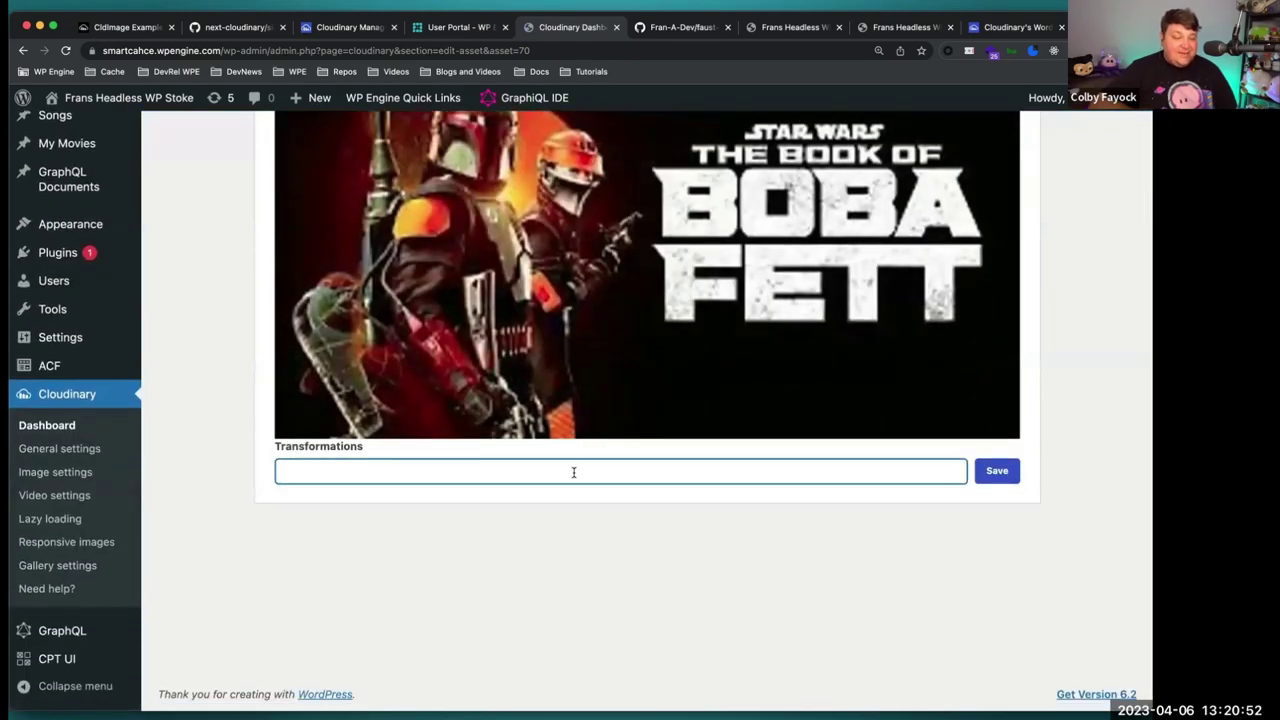